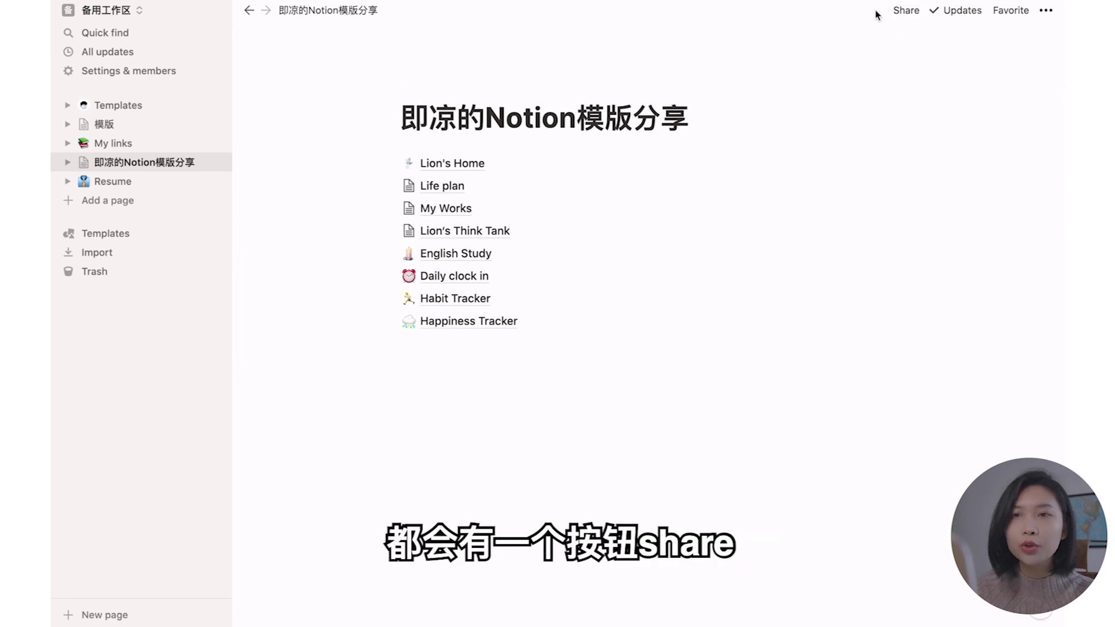
- Examine the page's web sharing options for editing, comments, duplicating as a template and search engine indexing
left_click(902, 11)
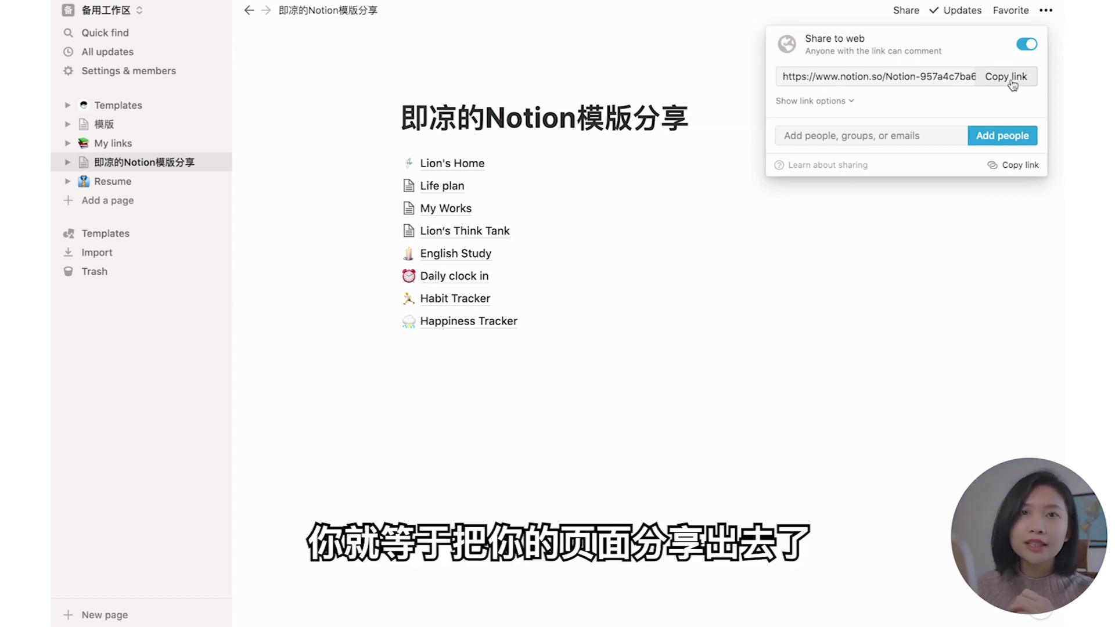
left_click(840, 104)
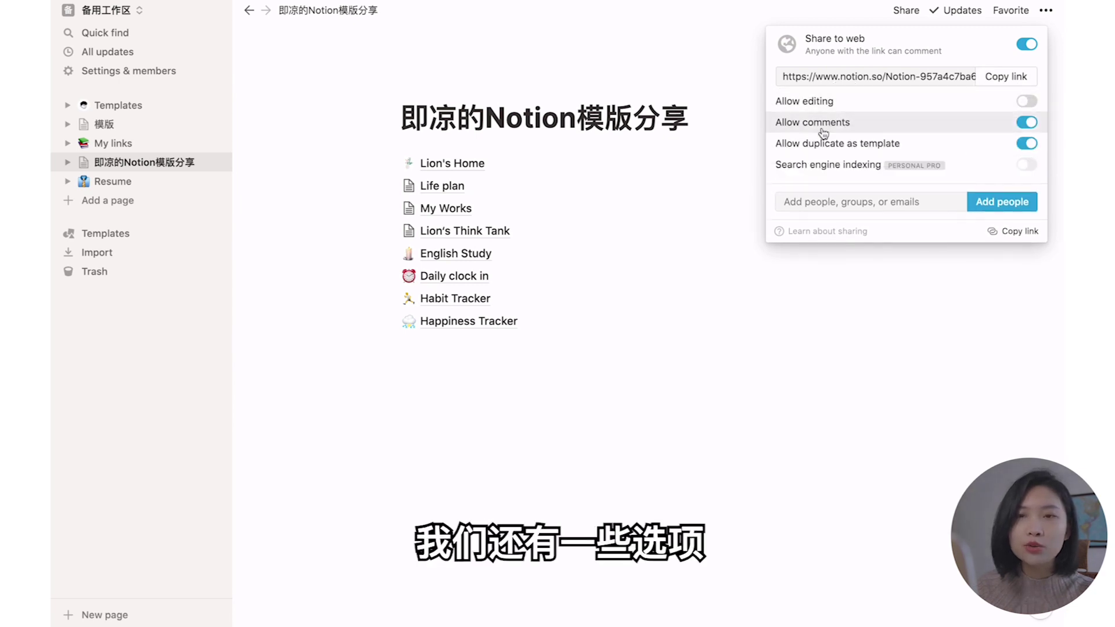
mouse_move(804, 106)
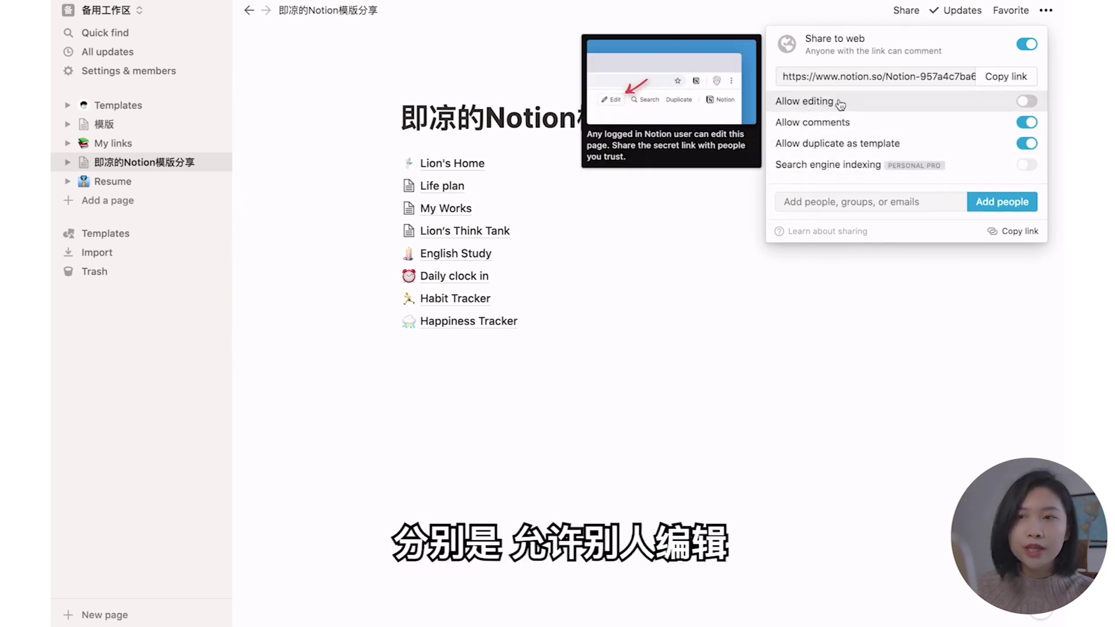
mouse_move(826, 128)
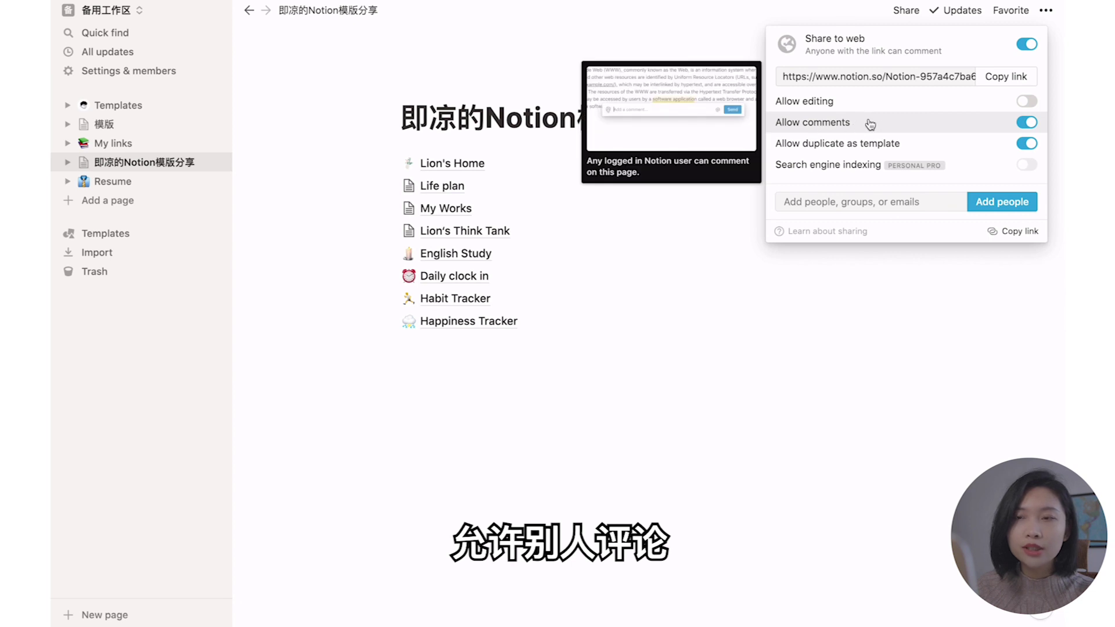
mouse_move(792, 150)
mouse_move(858, 168)
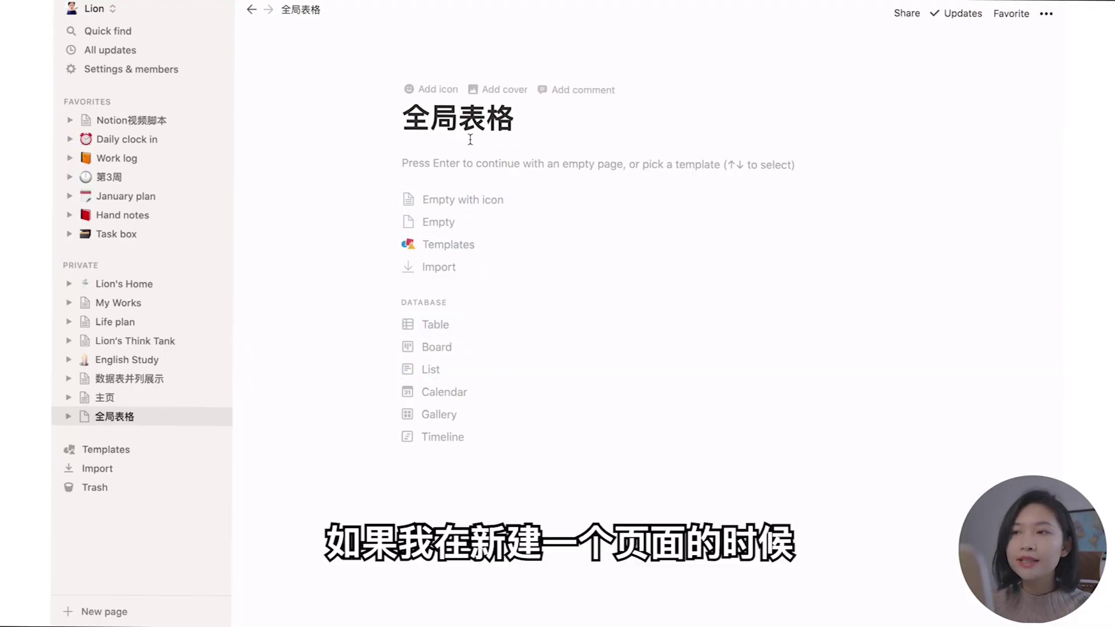
- Set up the empty 全局表格 page as a full-page Table database
left_click(441, 329)
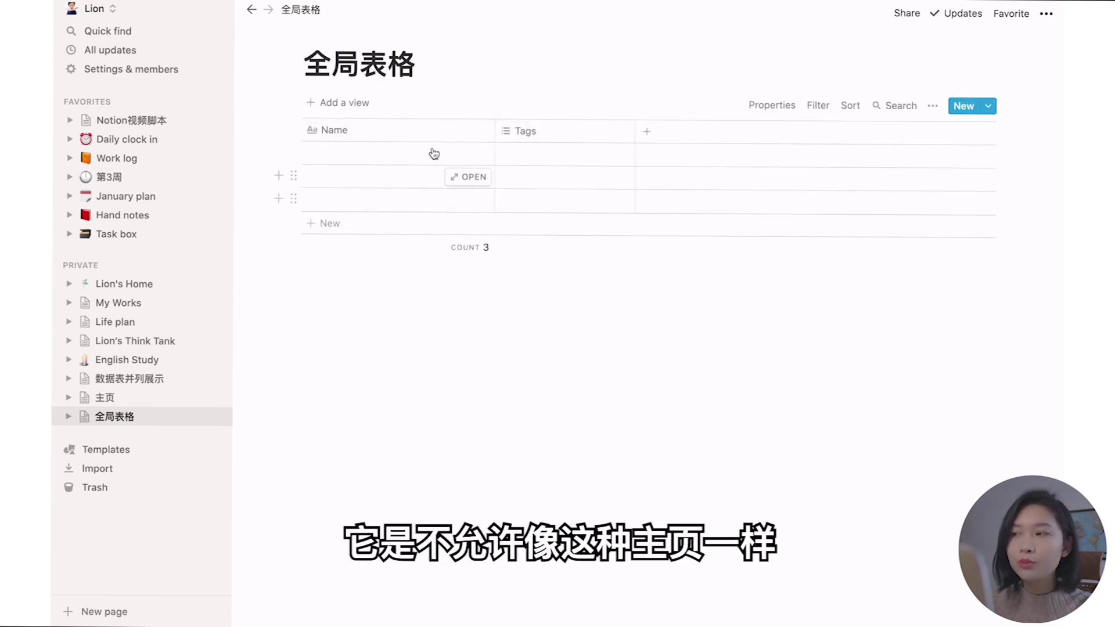
- View the Lion's Home page to examine how it combines images, links and tables
left_click(125, 283)
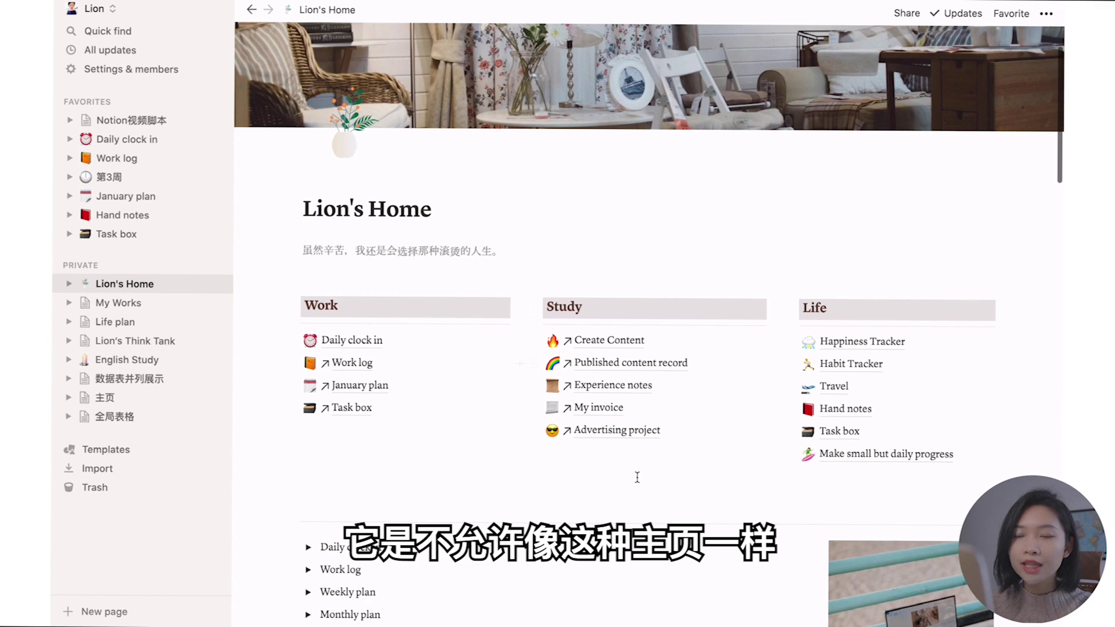
scroll(637, 477, "down", 8)
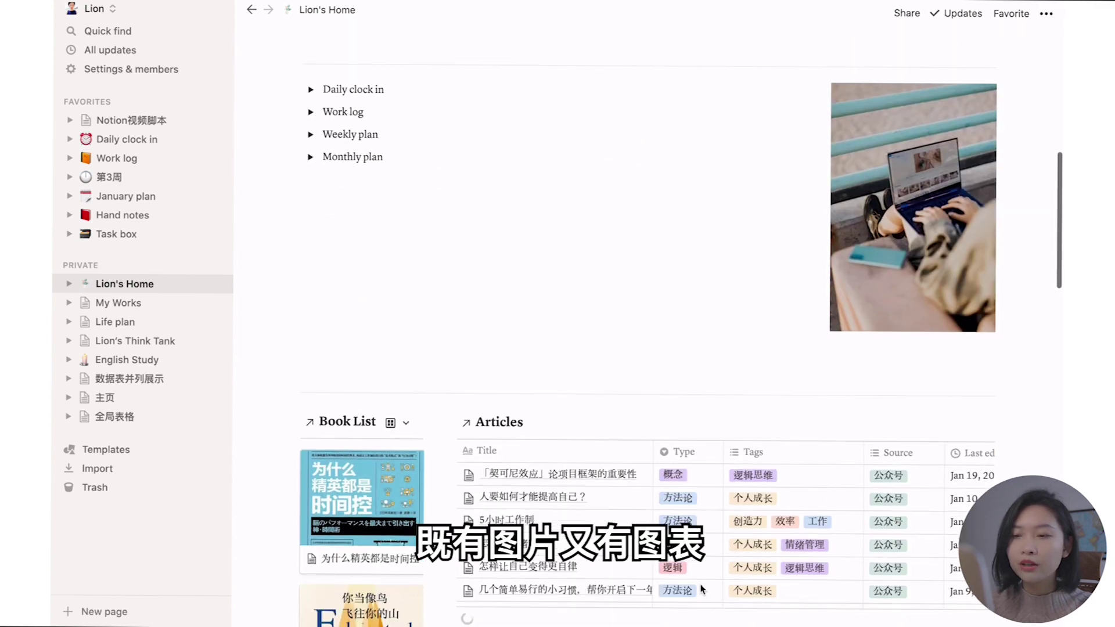
scroll(654, 232, "up", 8)
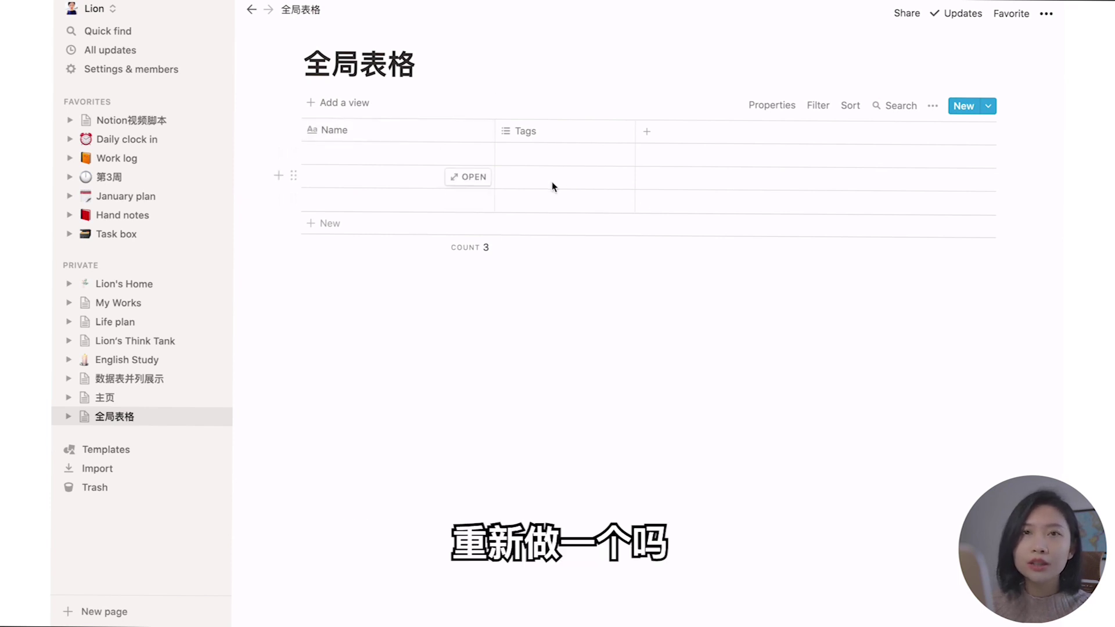
- Create a new private page titled 主页 and open it in full
left_click(104, 611)
type("主页")
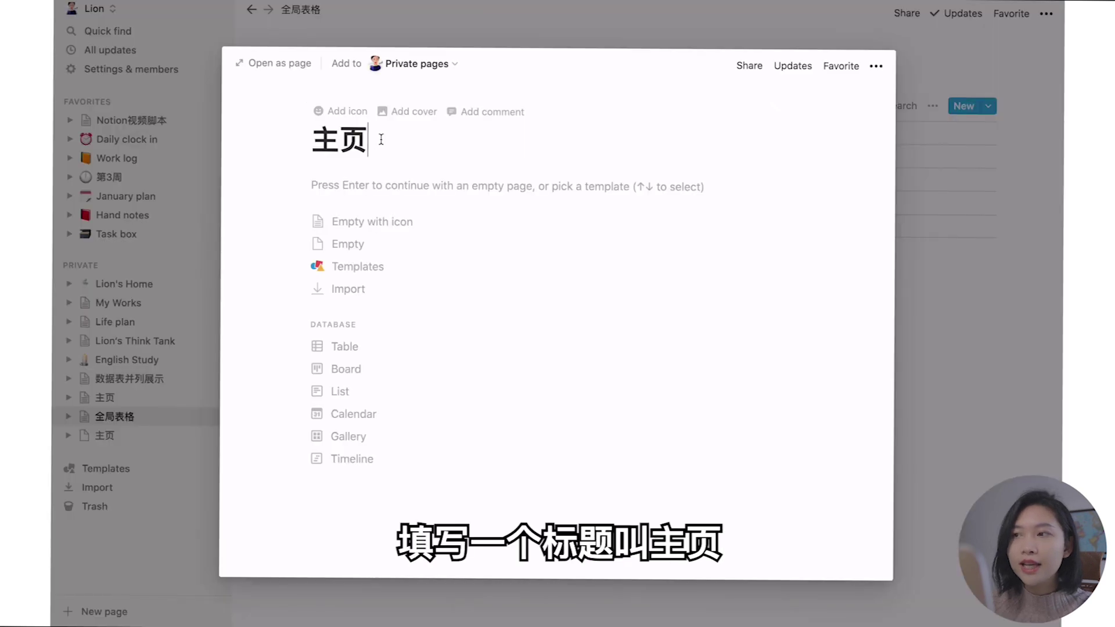
left_click(107, 436)
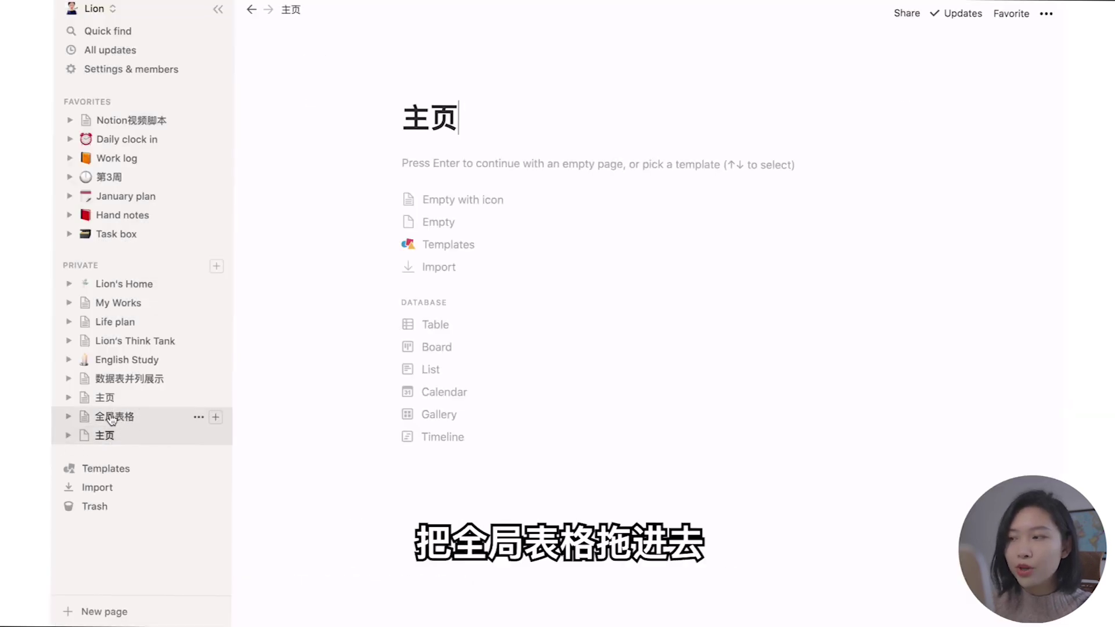
- Move the 全局表格 page into the 主页 page and turn it into an inline table
left_click_drag(116, 416, 471, 162)
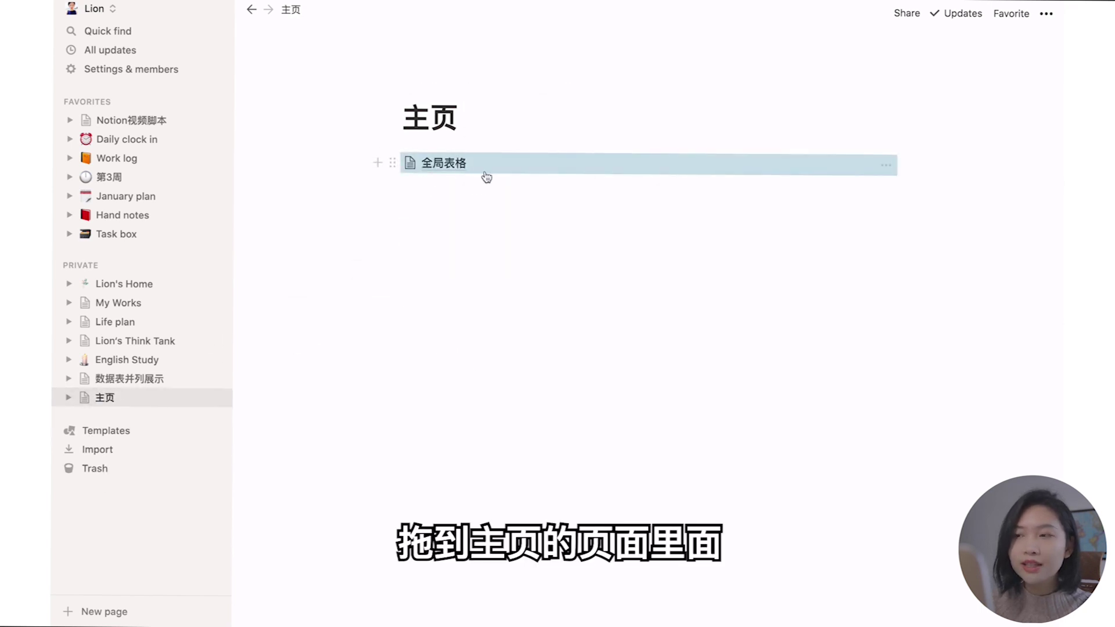
left_click(392, 163)
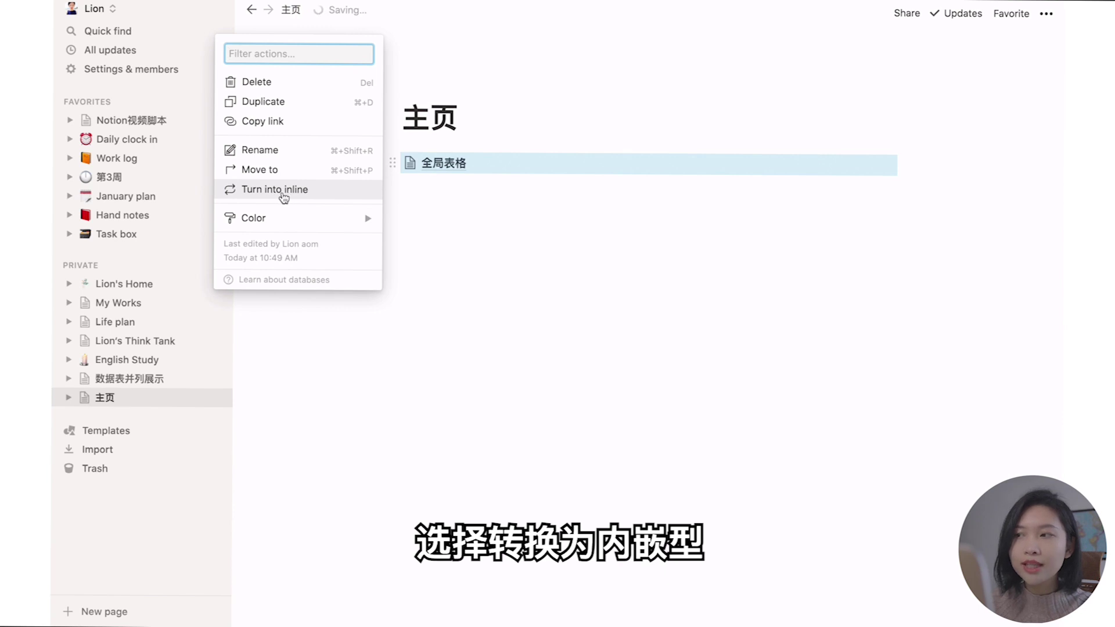
left_click(317, 196)
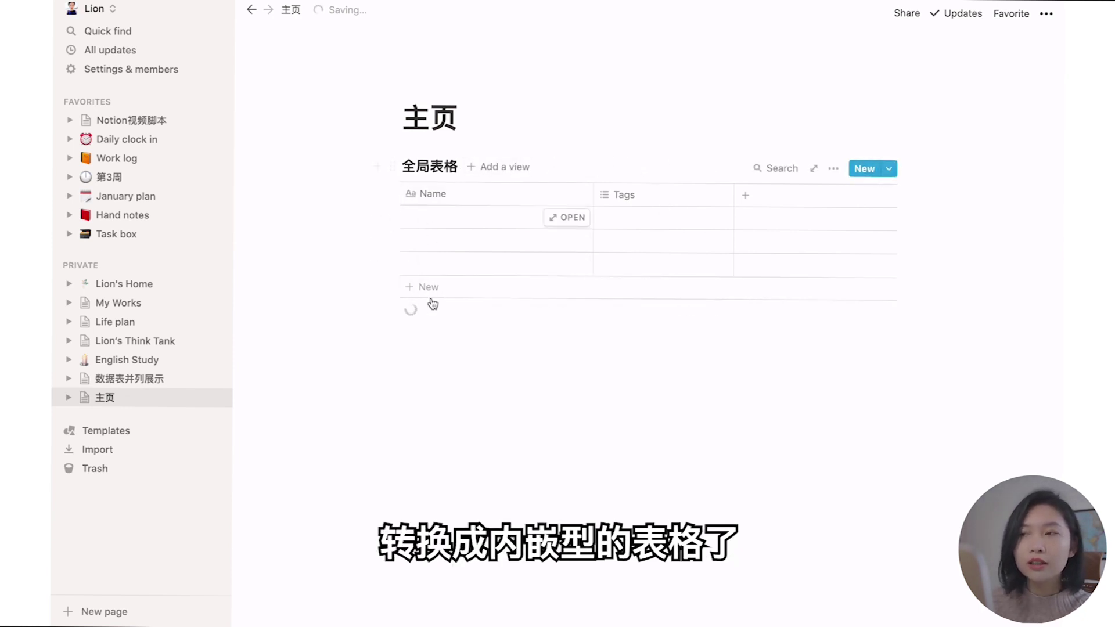
- Browse the block types that can be inserted below the inline table, down to the inline databases
left_click(410, 345)
type("/")
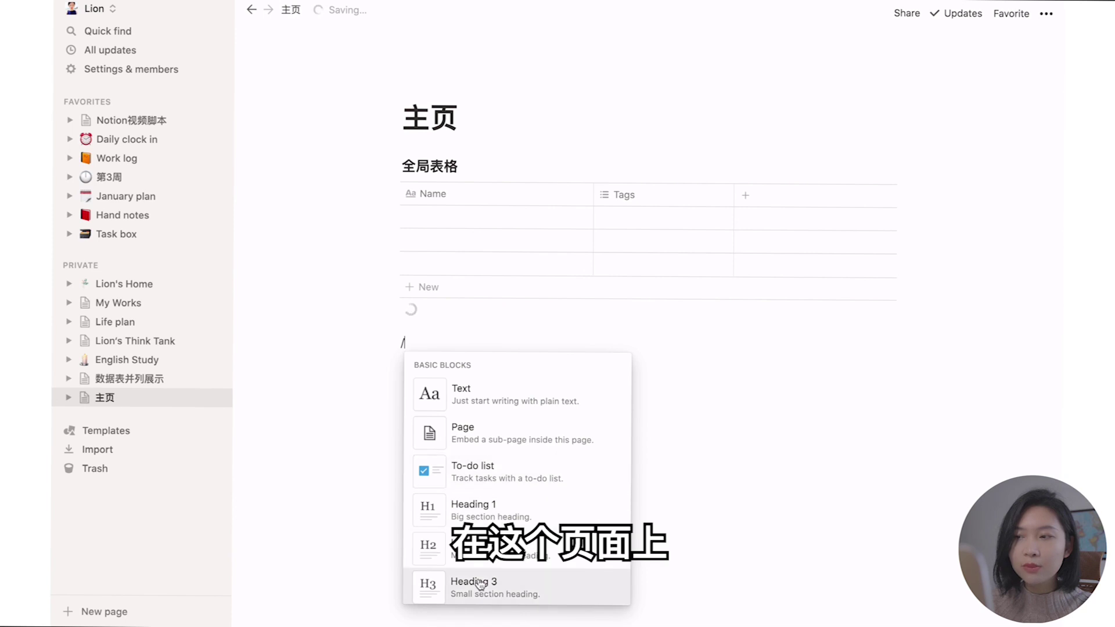
scroll(506, 489, "down", 6)
scroll(505, 489, "down", 10)
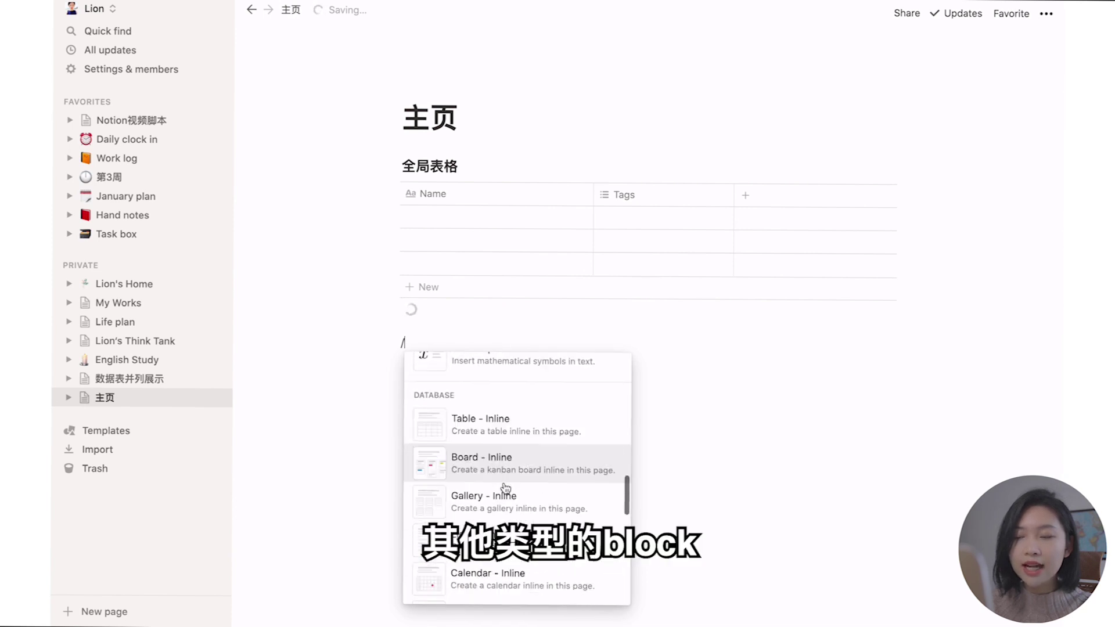
key("BackSpace")
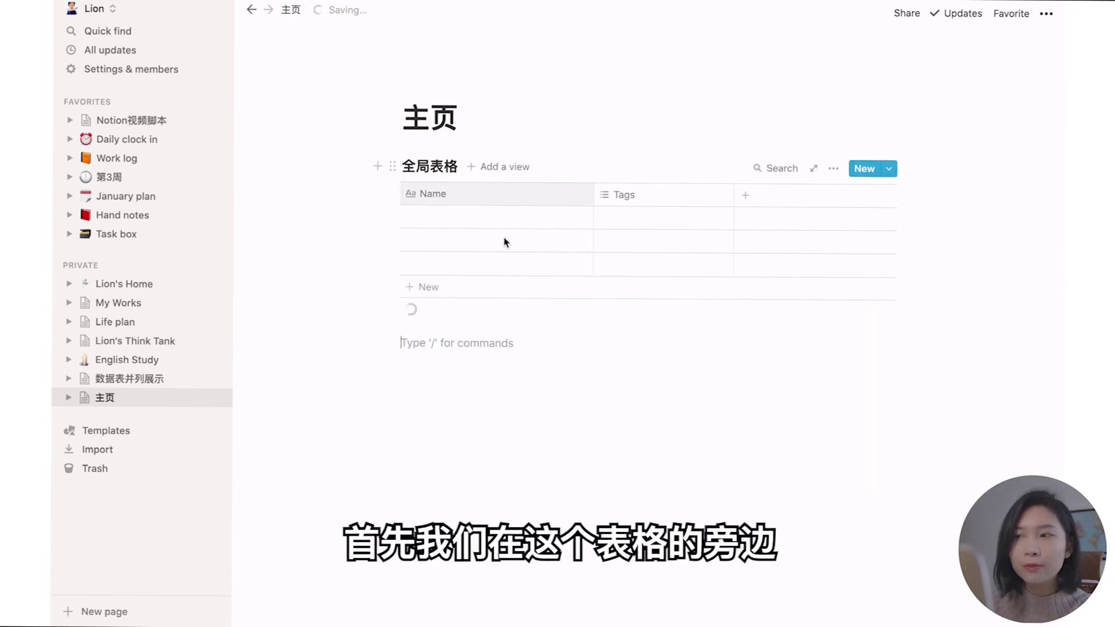
- Turn the inline 全局表格 table back into a page and open it
left_click(834, 170)
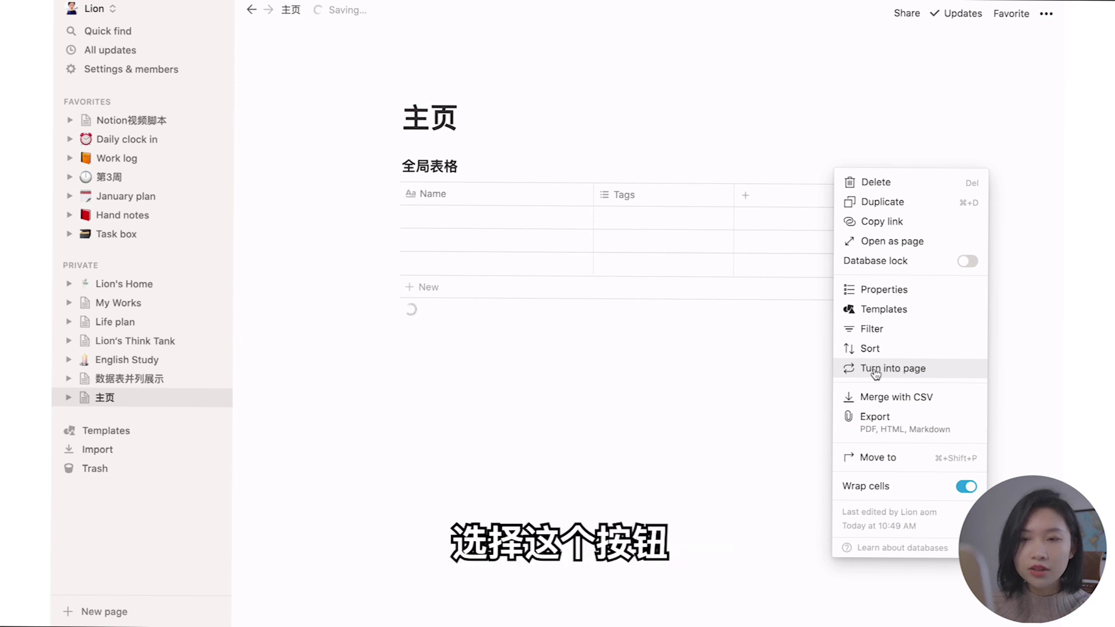
left_click(917, 374)
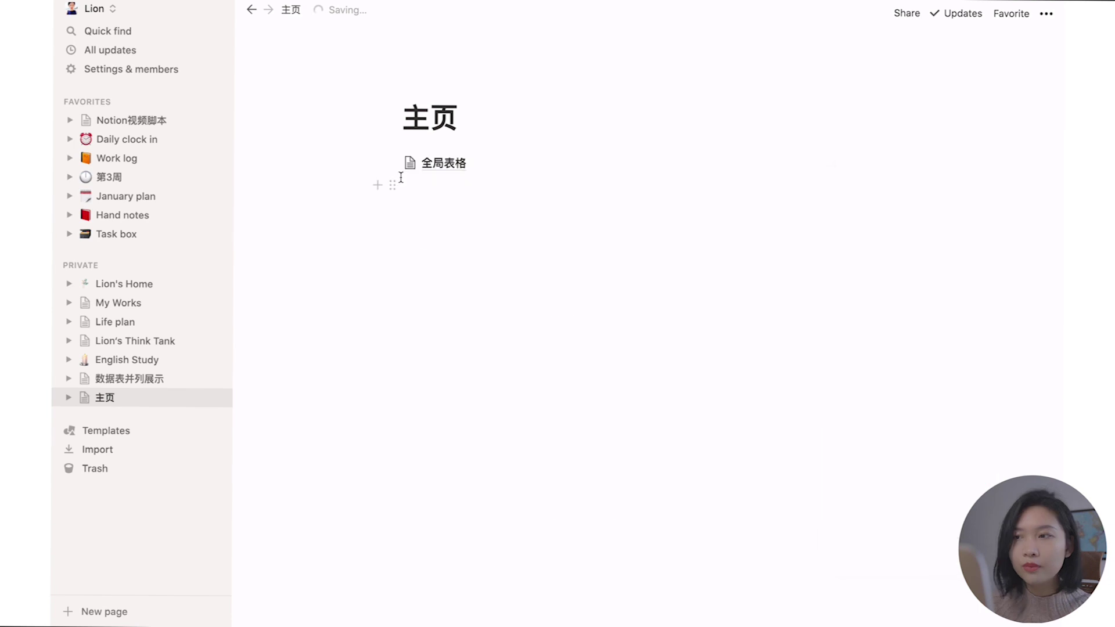
left_click(442, 164)
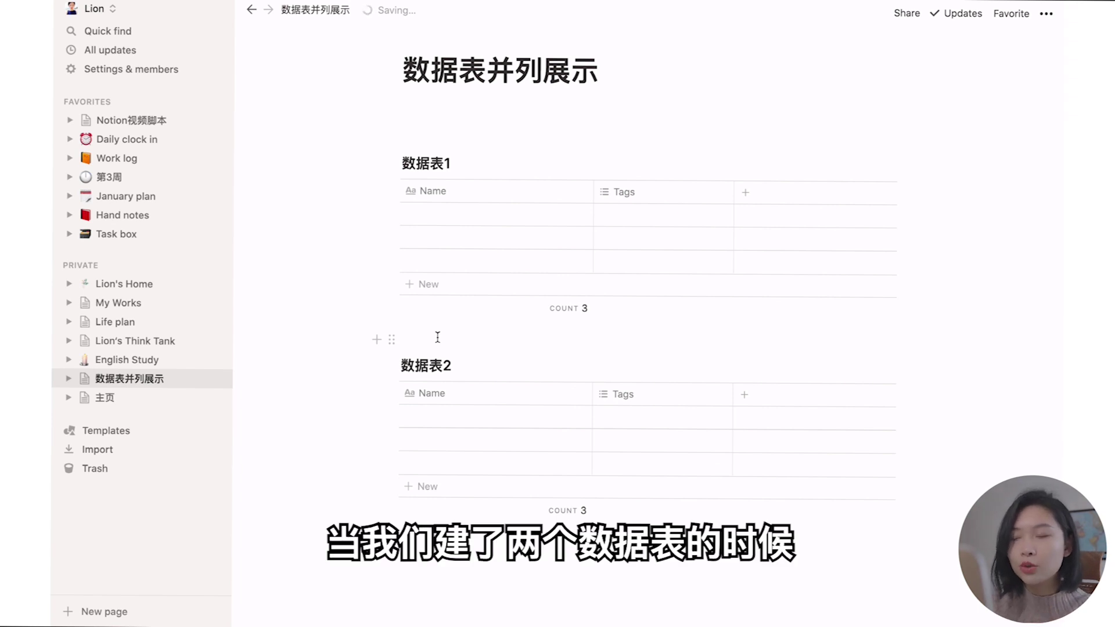
- Add the text lines 1 and 2 below the 数据表2 table and arrange them side by side as two columns
mouse_move(391, 365)
left_mouse_down()
mouse_move(976, 162)
mouse_move(879, 191)
mouse_move(983, 184)
mouse_move(891, 174)
mouse_move(914, 189)
mouse_move(398, 359)
left_mouse_up()
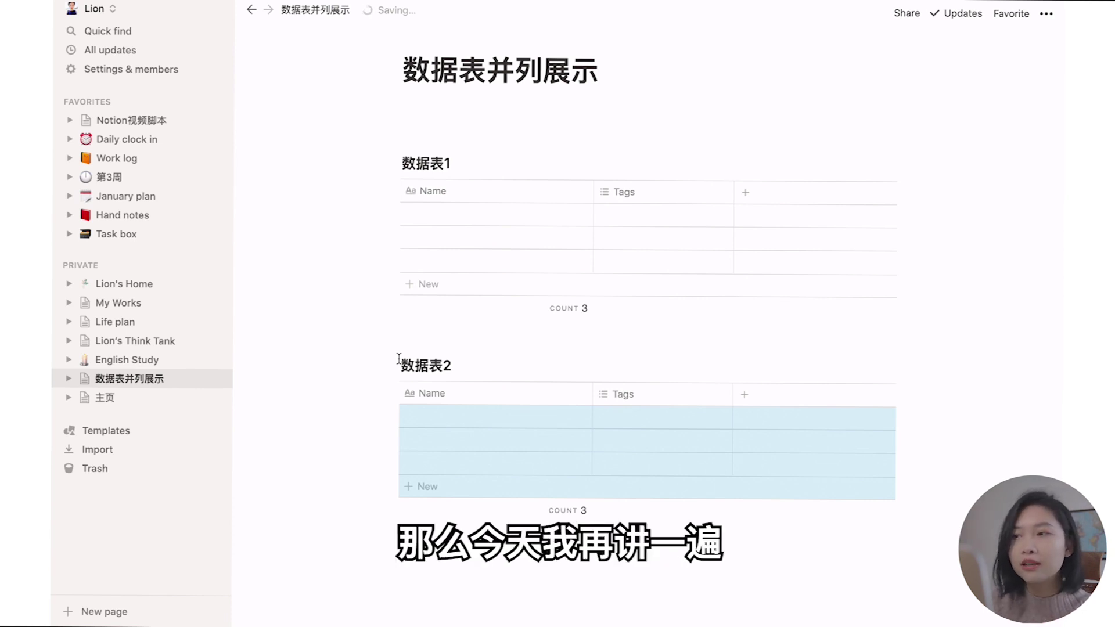
scroll(603, 239, "up", 2)
scroll(461, 466, "down", 3)
left_click(461, 465)
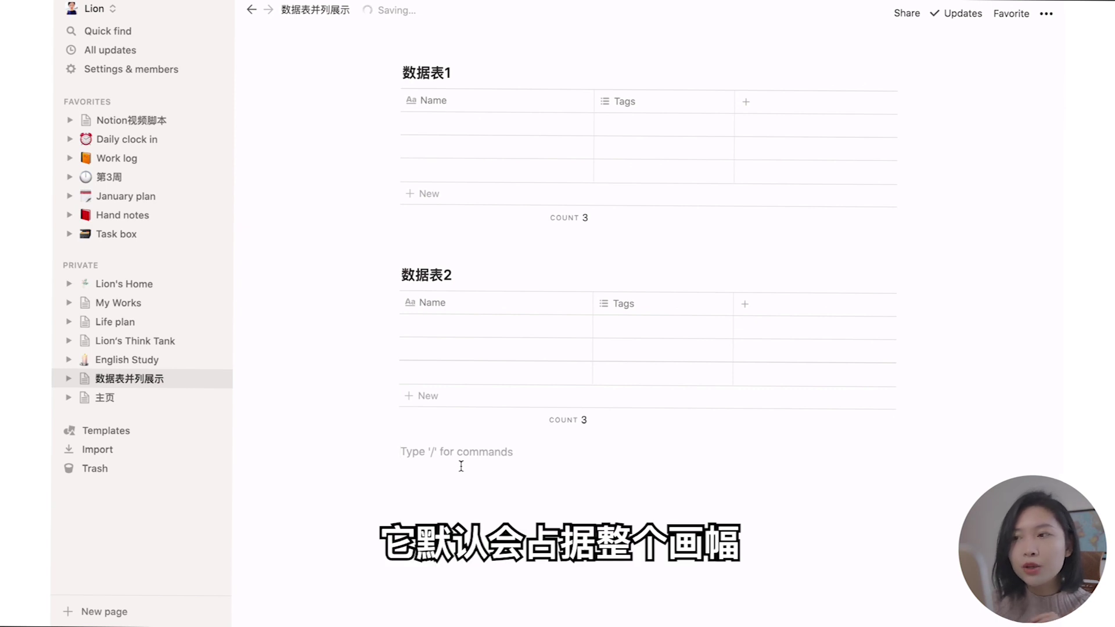
scroll(461, 465, "up", 3)
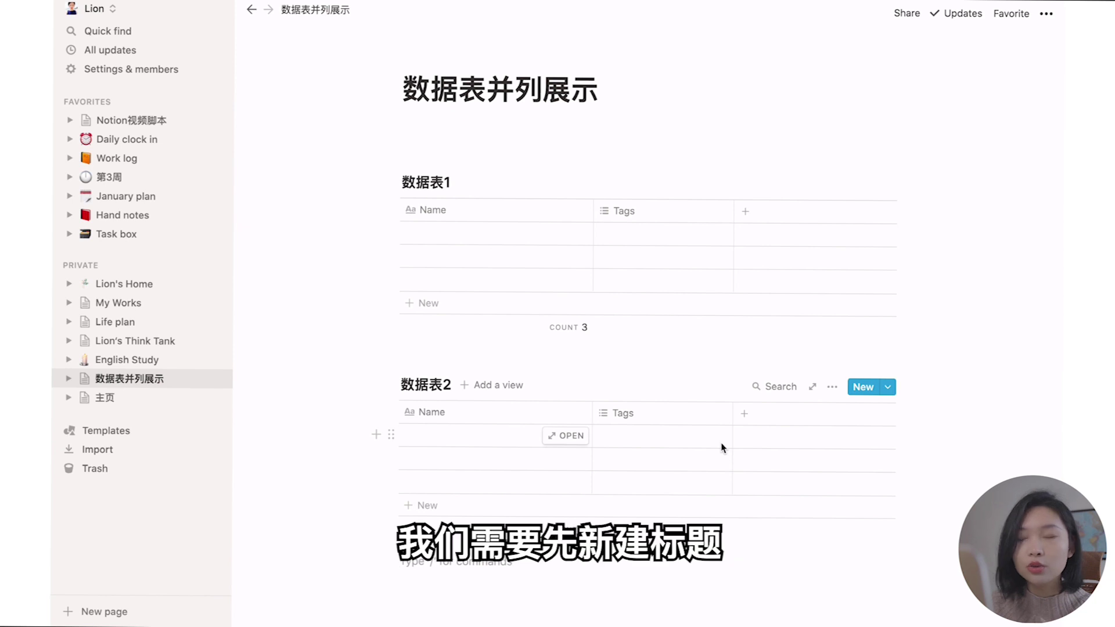
scroll(722, 448, "down", 2)
type("1")
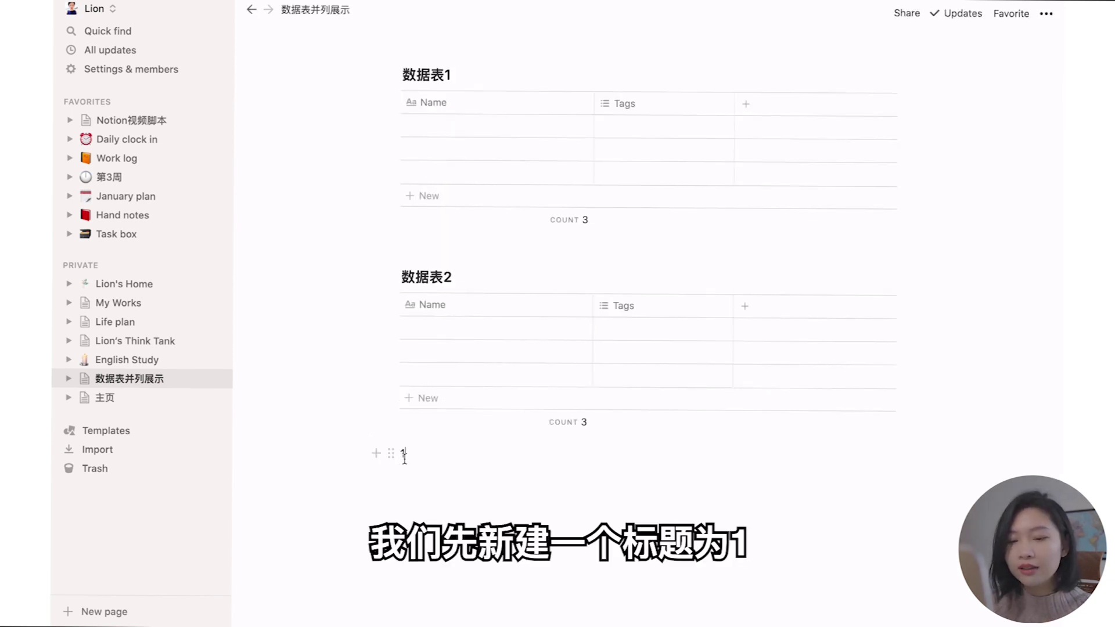
key("Return")
type("2")
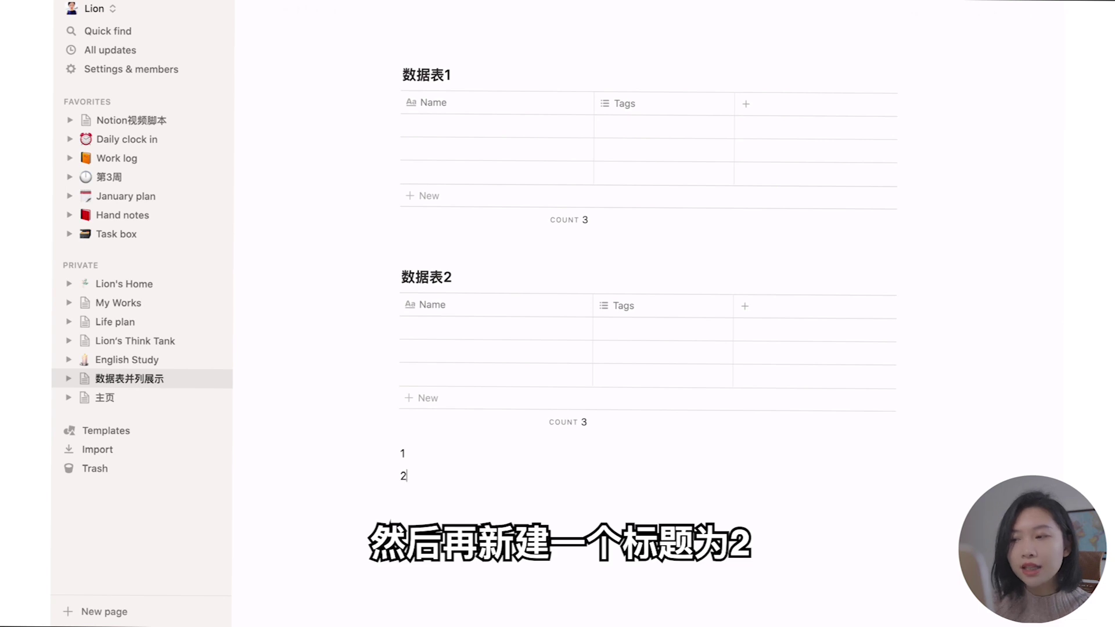
mouse_move(393, 476)
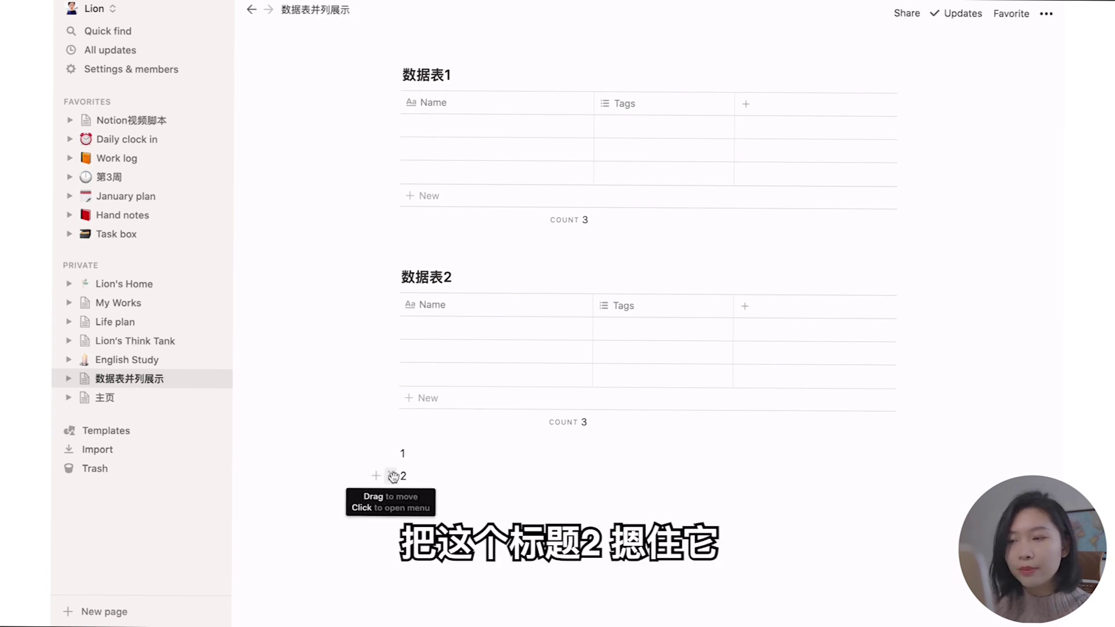
left_click_drag(393, 476, 913, 454)
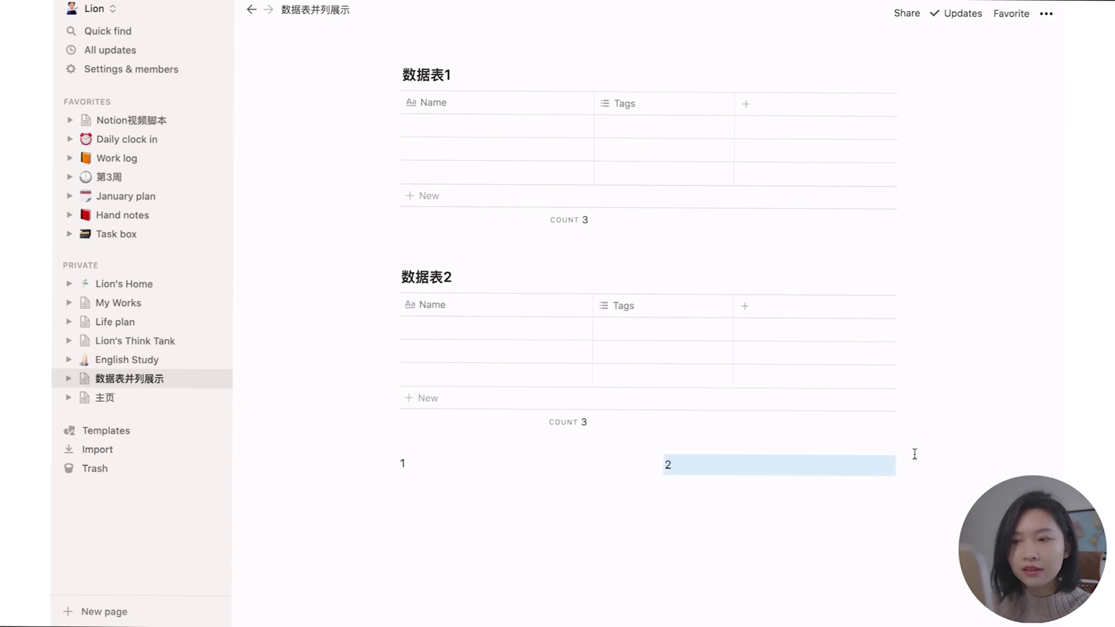
- Move the 数据表1 table under column heading 1 and the 数据表2 table under column heading 2
scroll(505, 601, "up", 3)
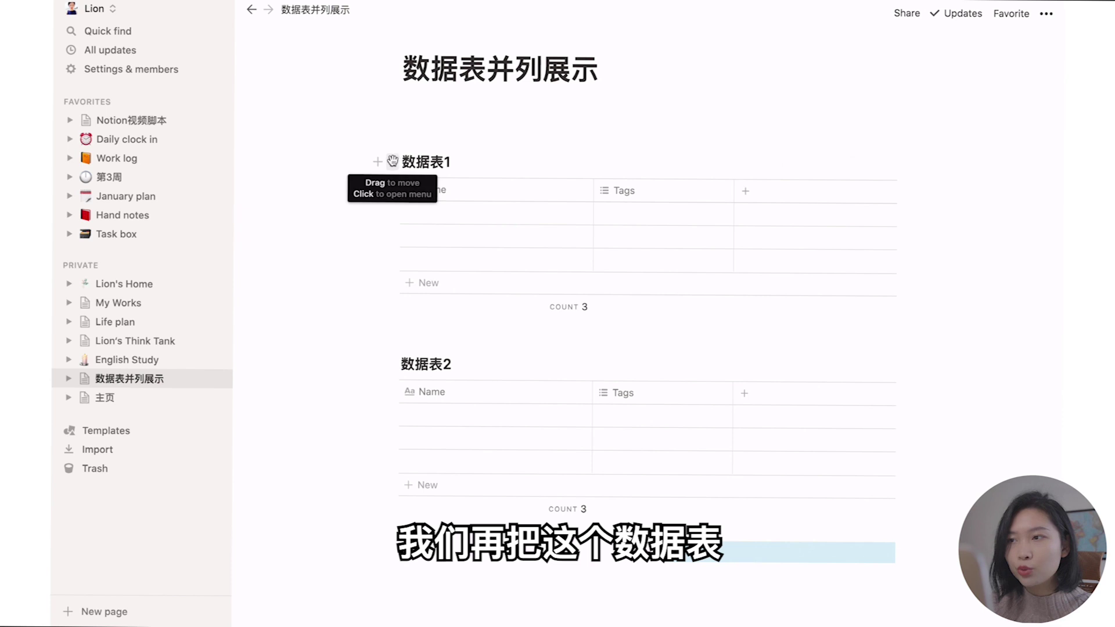
left_click_drag(392, 162, 413, 427)
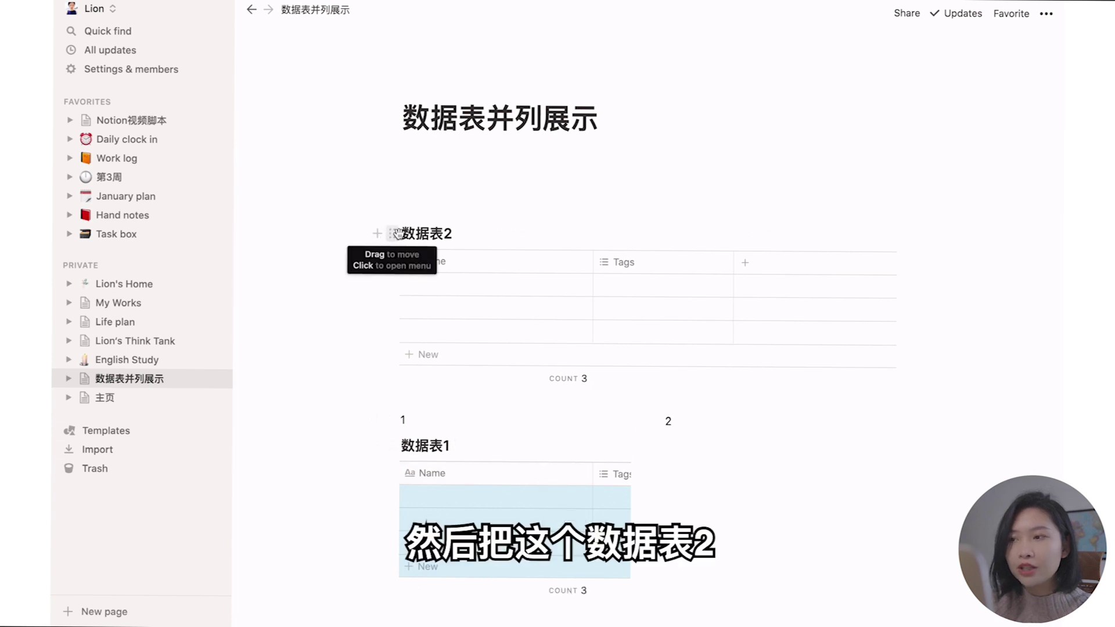
left_click_drag(394, 234, 669, 431)
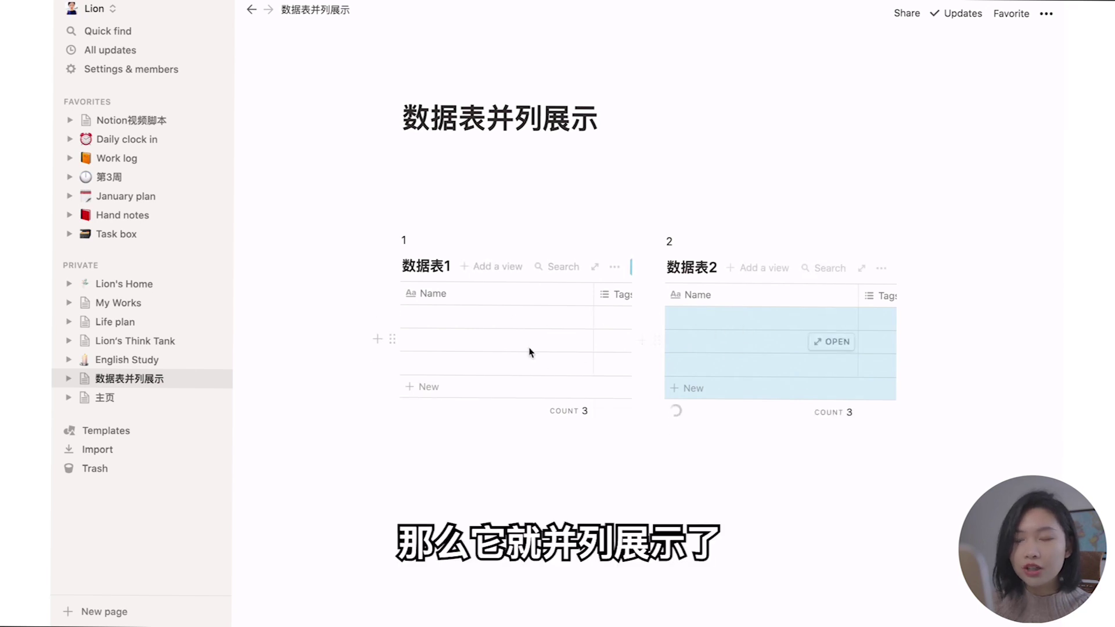
left_click(579, 503)
- Move the 数据表2 table out of its column to the empty area below both columns
scroll(579, 503, "down", 1)
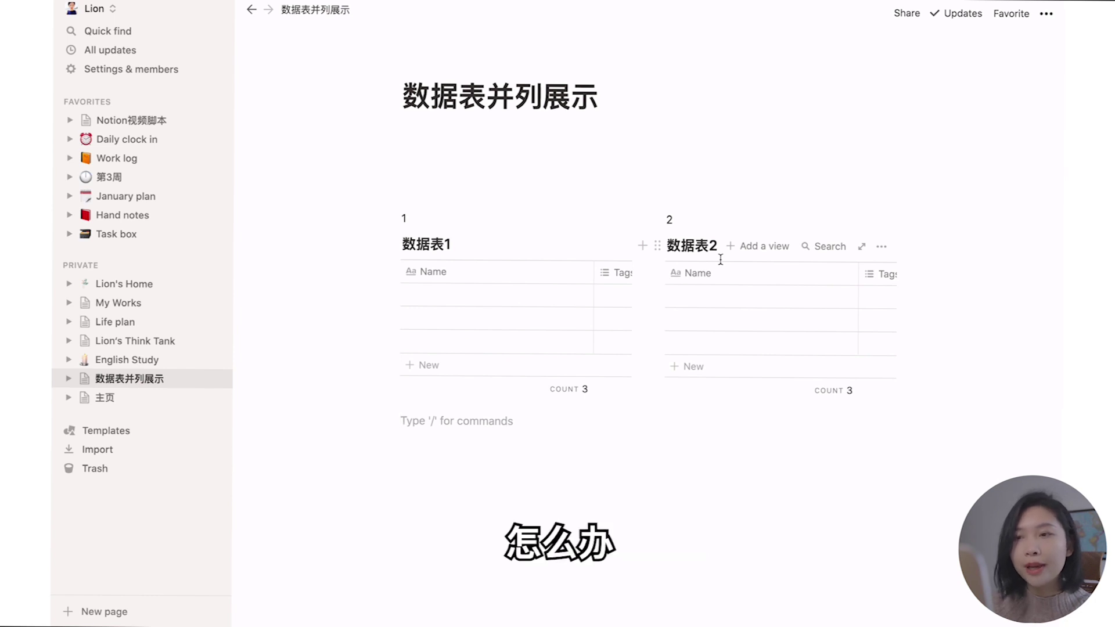
left_click_drag(659, 245, 498, 552)
scroll(751, 469, "down", 2)
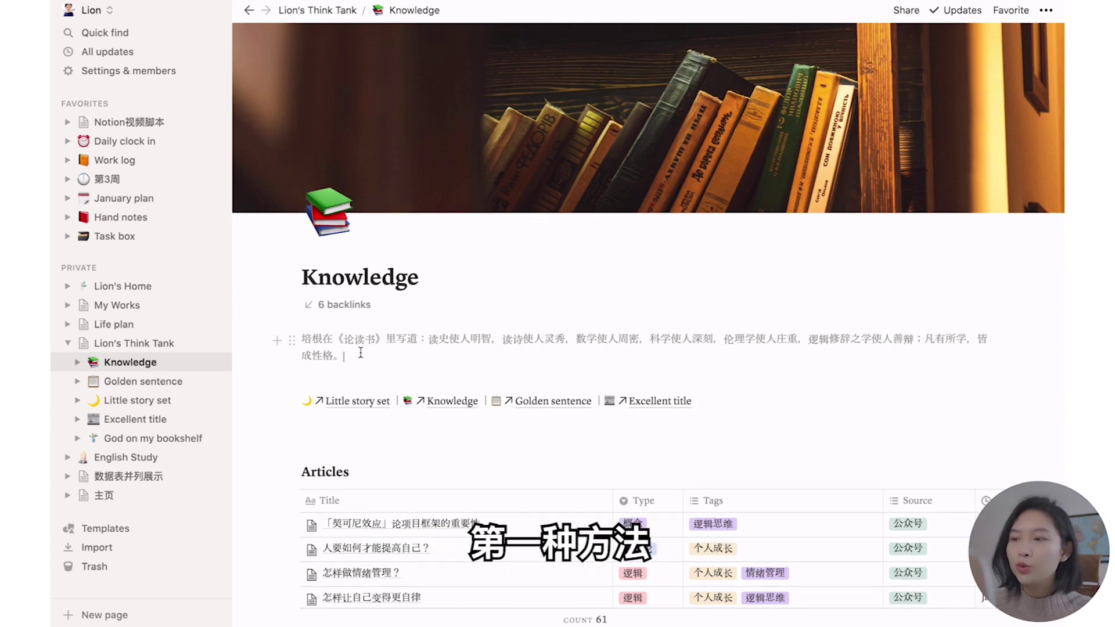
- Insert a Breadcrumb block below the quote on the Knowledge page and try it by visiting Lion's Think Tank and returning
left_click(348, 379)
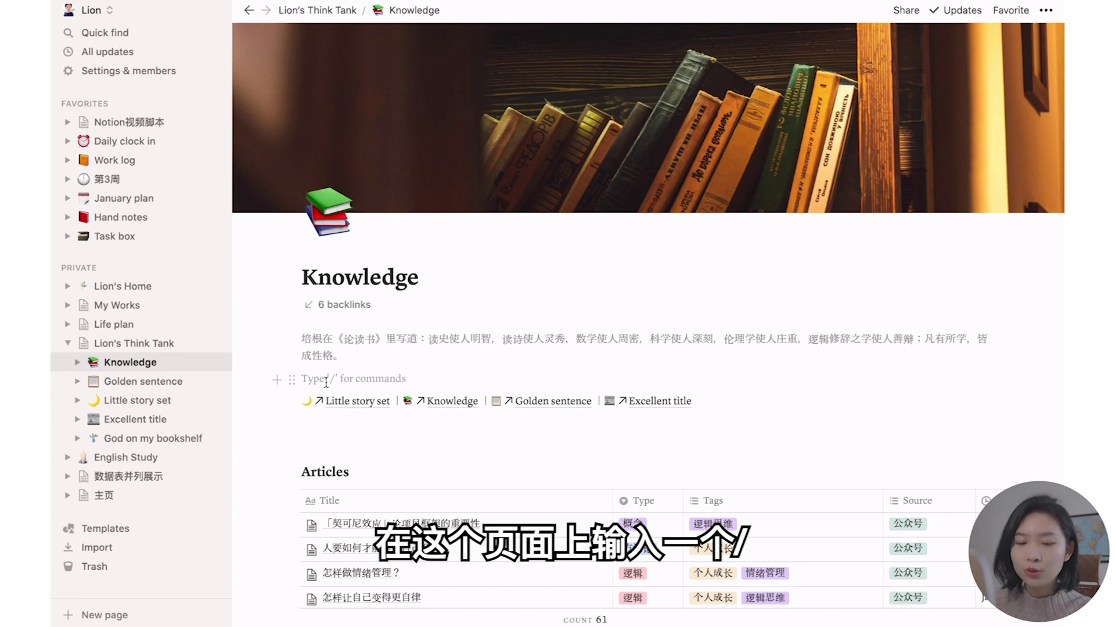
type("/")
scroll(360, 163, "down", 15)
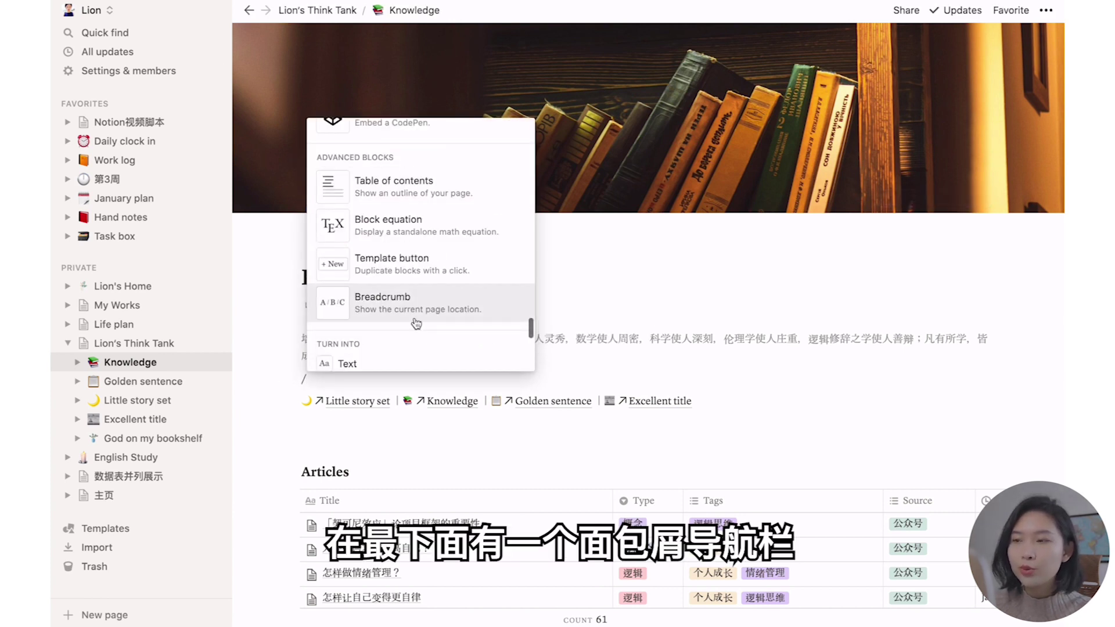
mouse_move(366, 302)
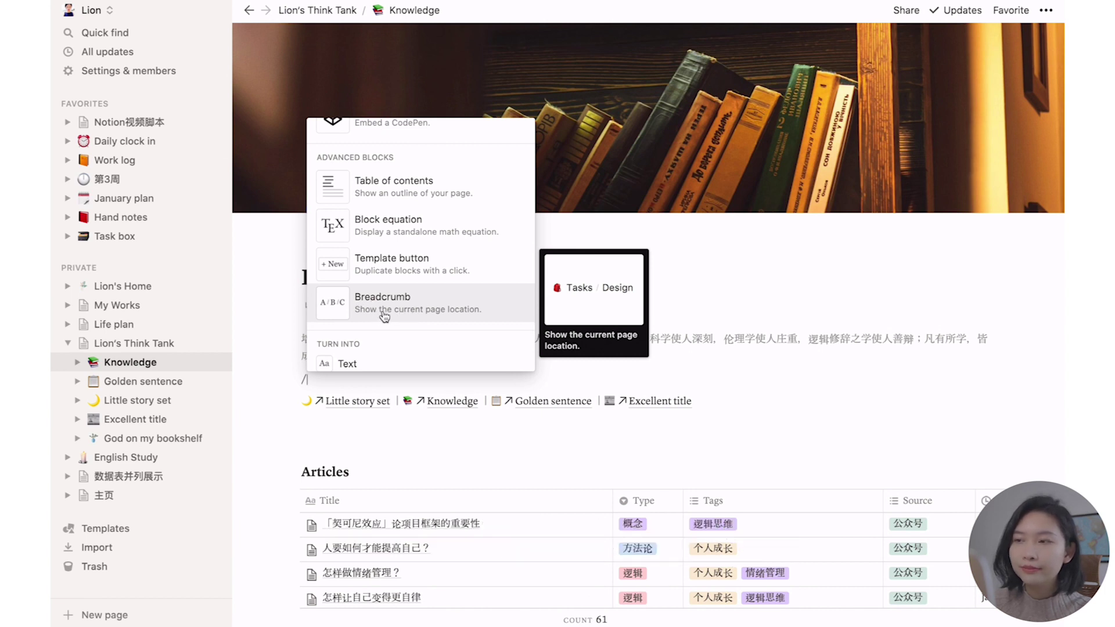
left_click(385, 317)
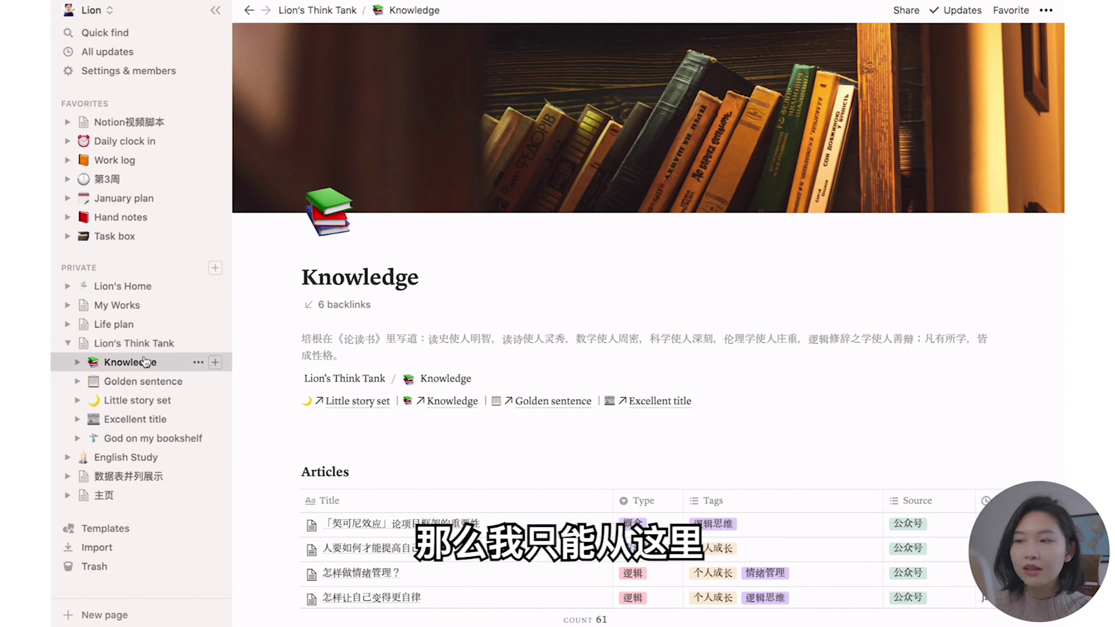
left_click(347, 380)
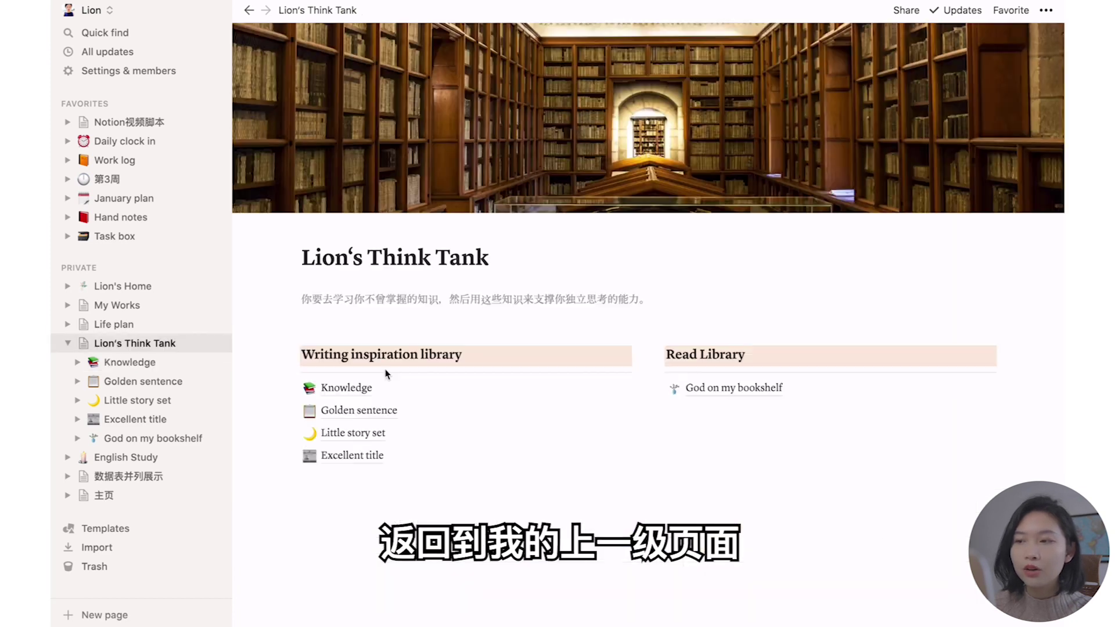
key("super+bracketleft")
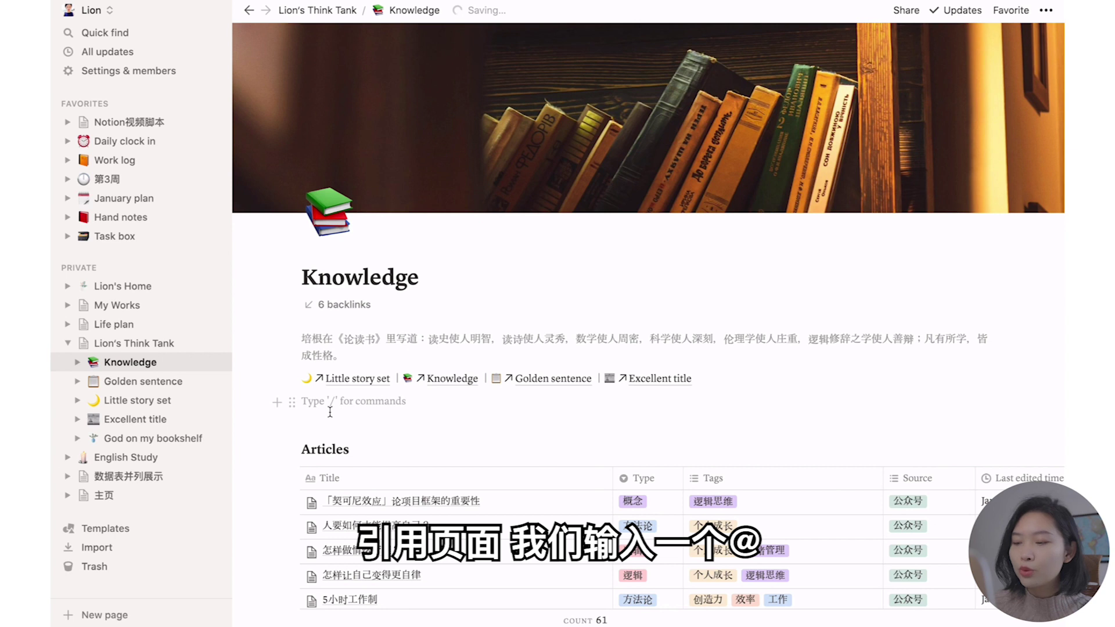
- Add an inline link to the Work log page on the empty line below the existing row of page links
type("@")
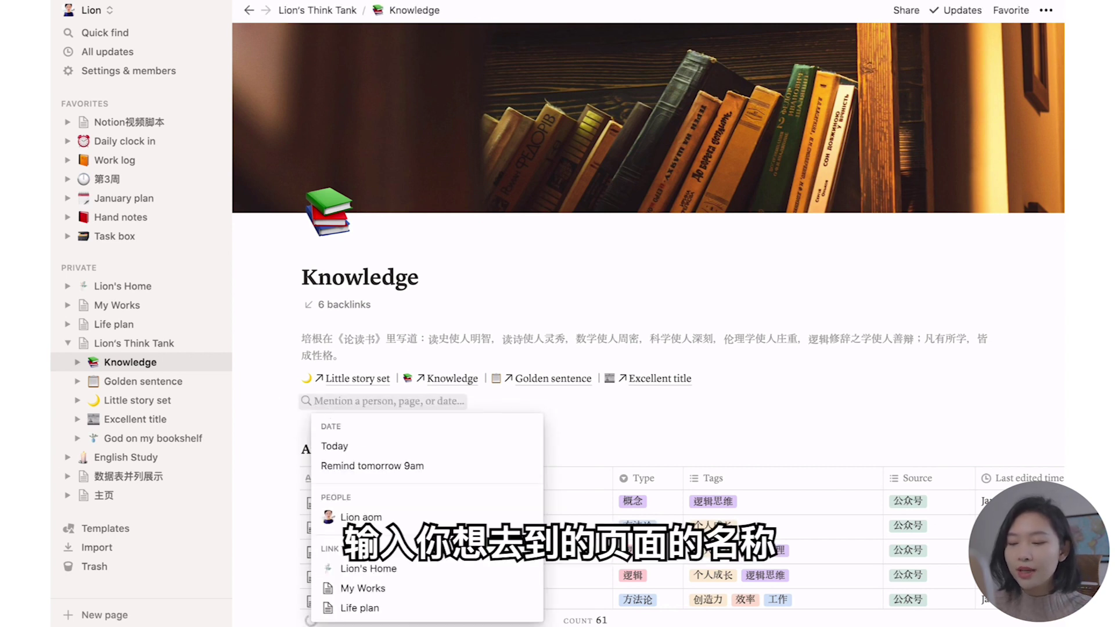
type("work")
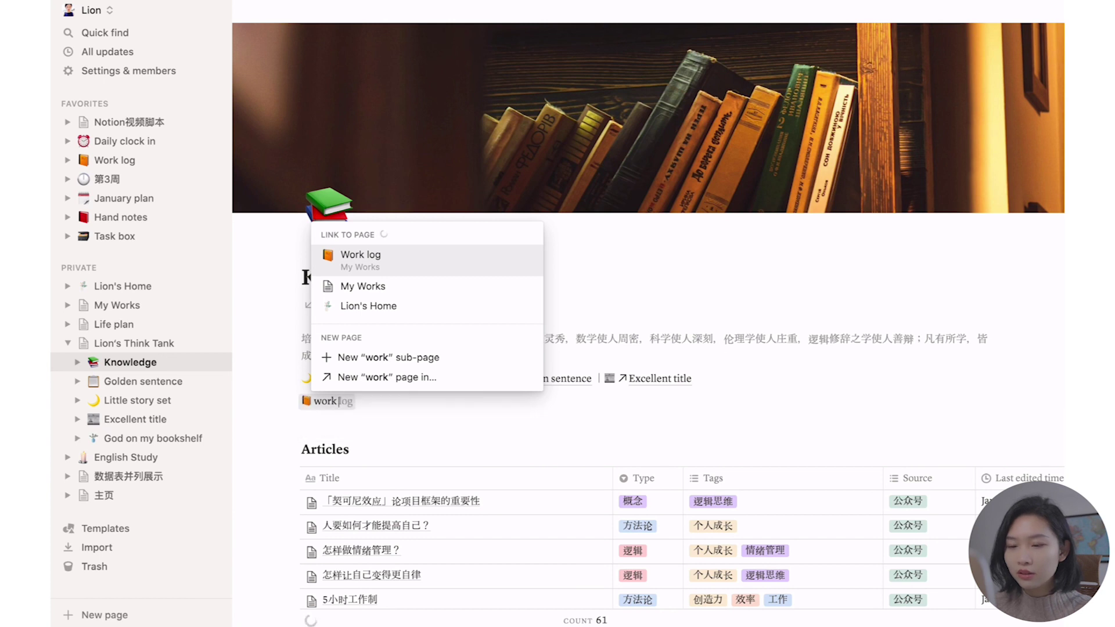
type(" log")
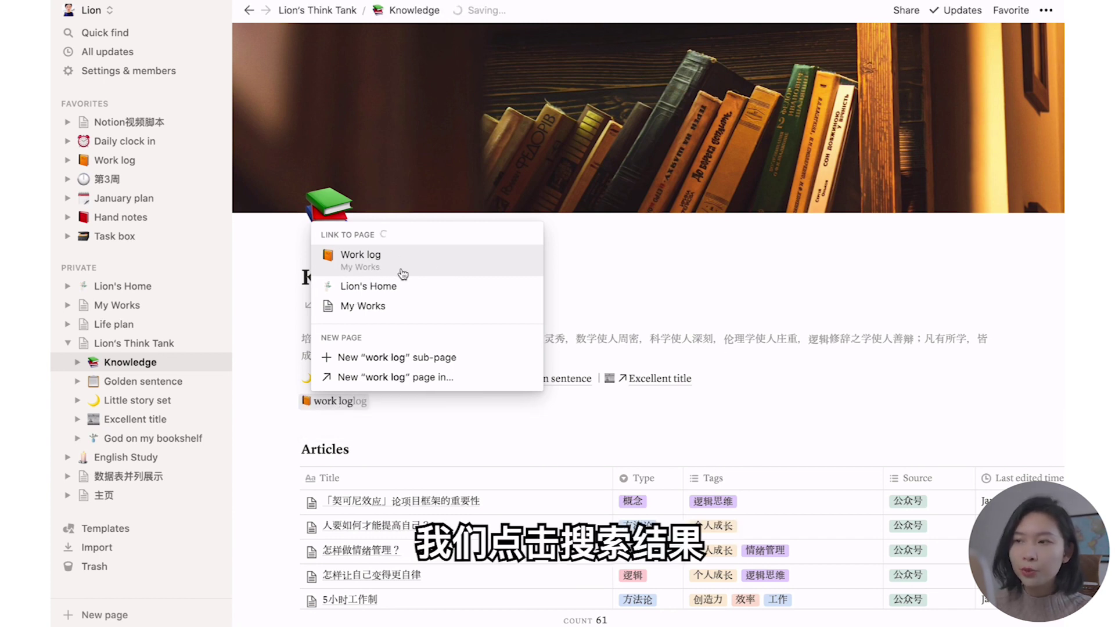
left_click(402, 273)
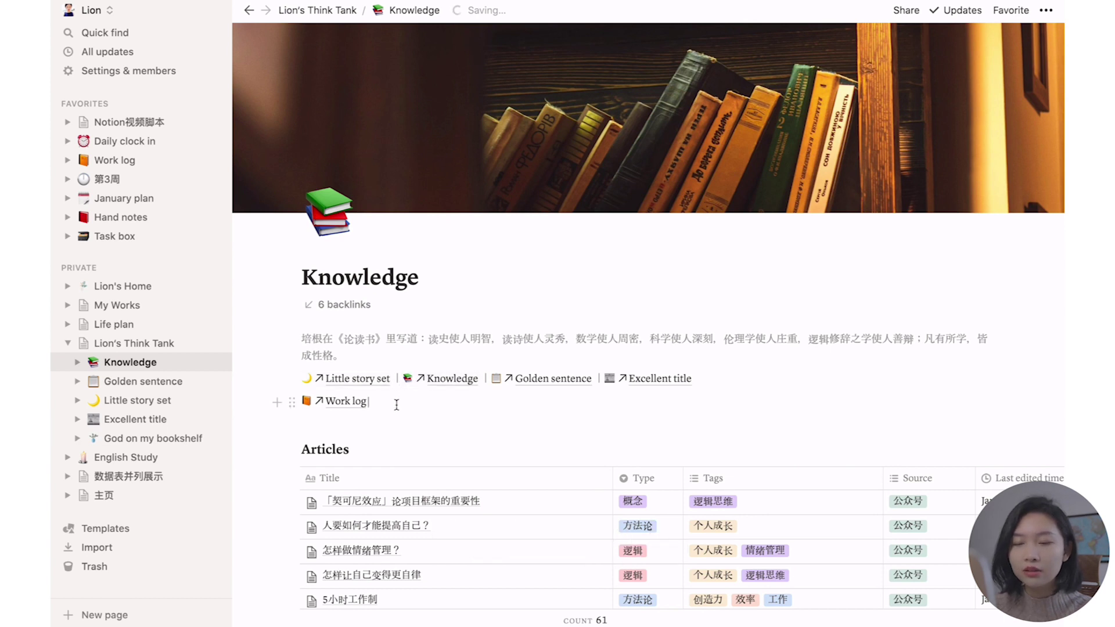
type("|")
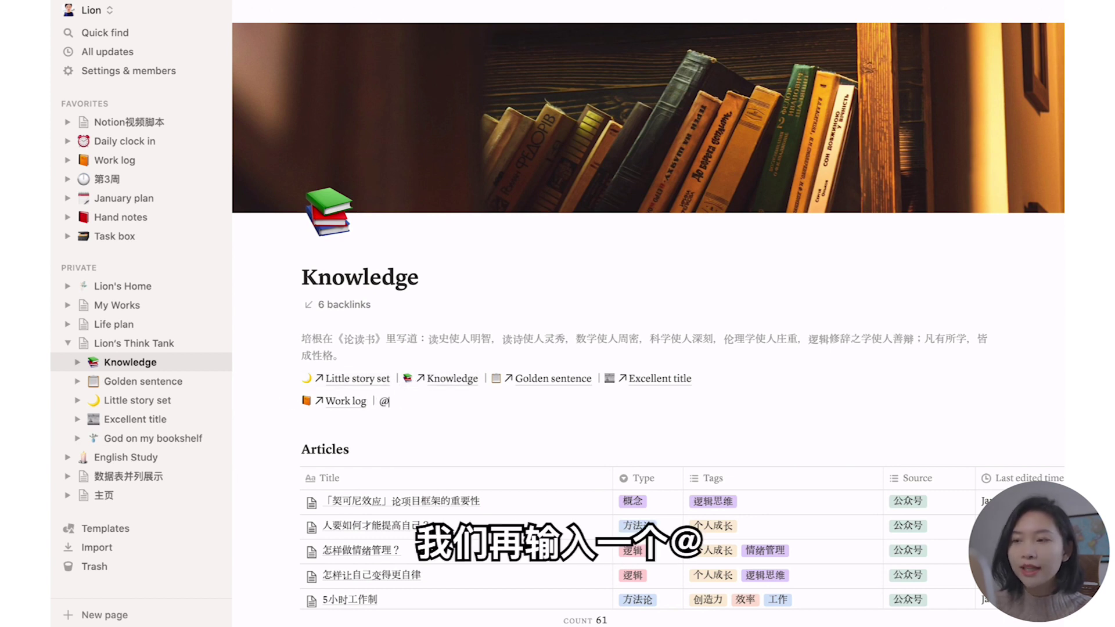
type(" @")
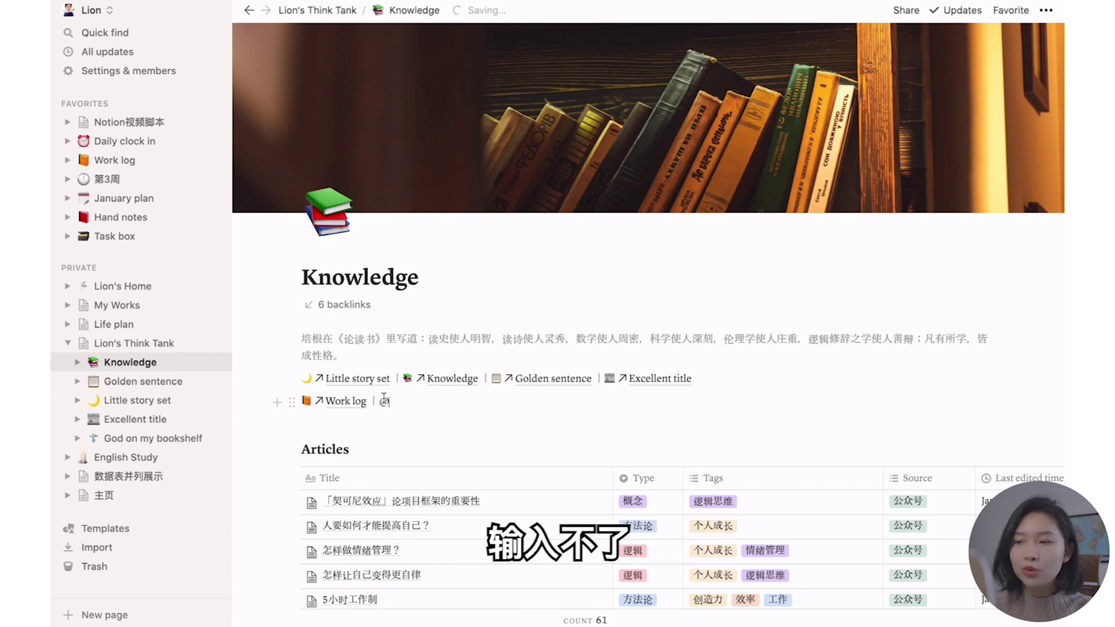
key("BackSpace")
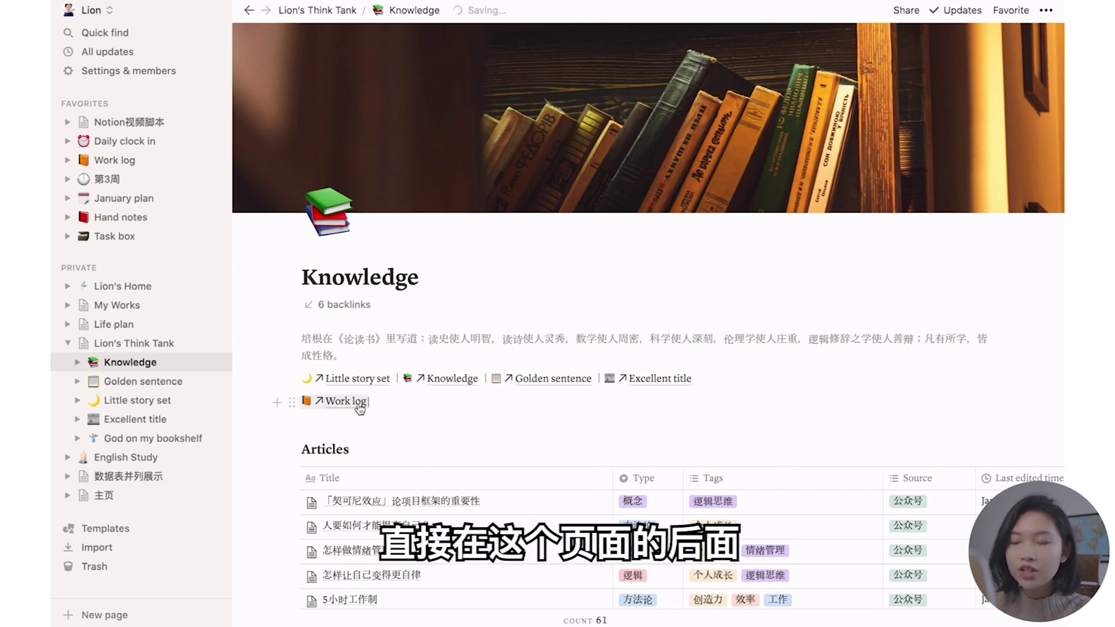
- Add an inline link to the Life plan page right after the Work log link and separate the two with a | character
type("@")
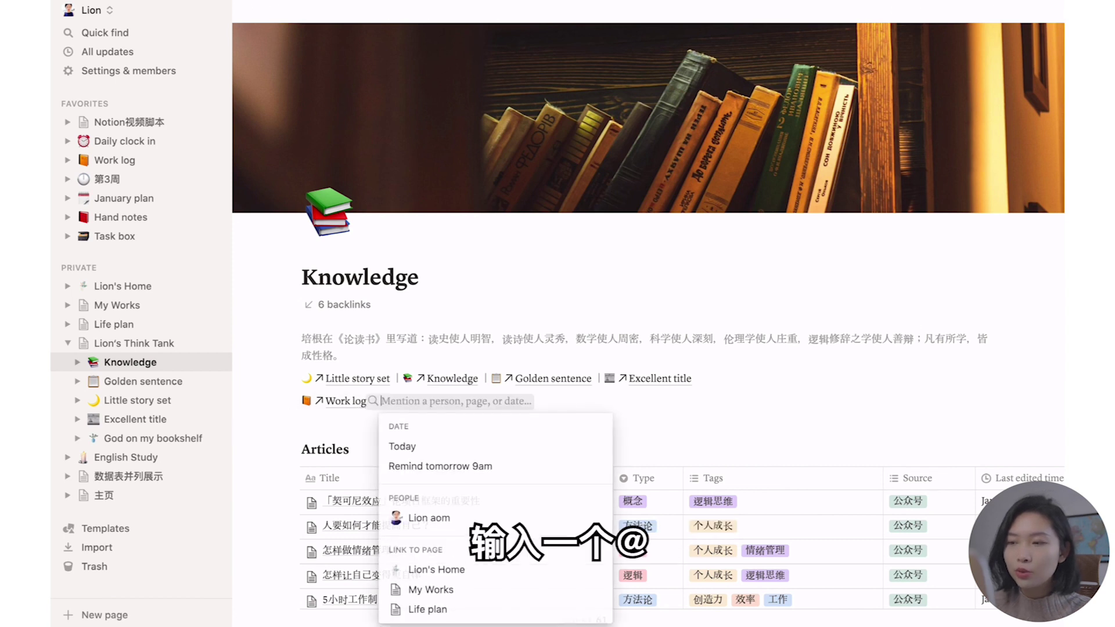
type("life plan")
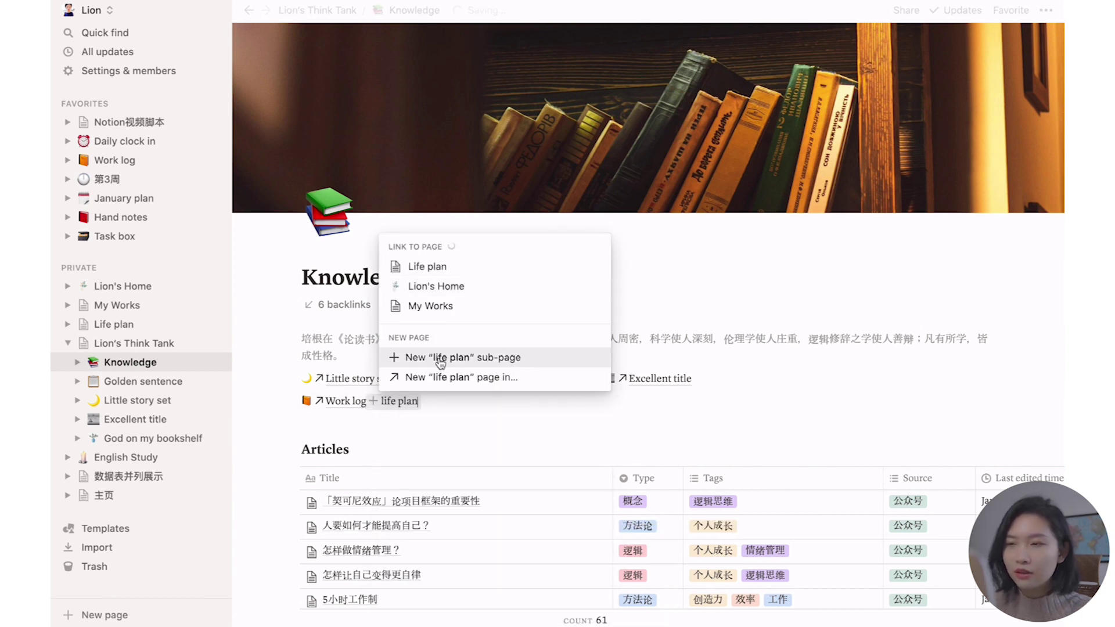
left_click(437, 269)
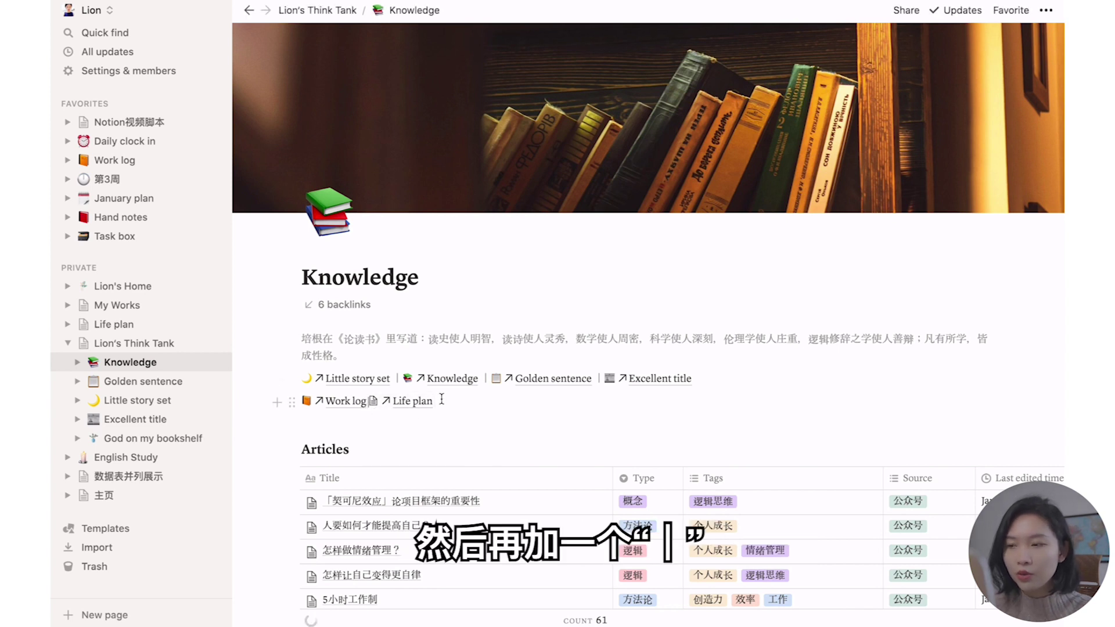
type("|")
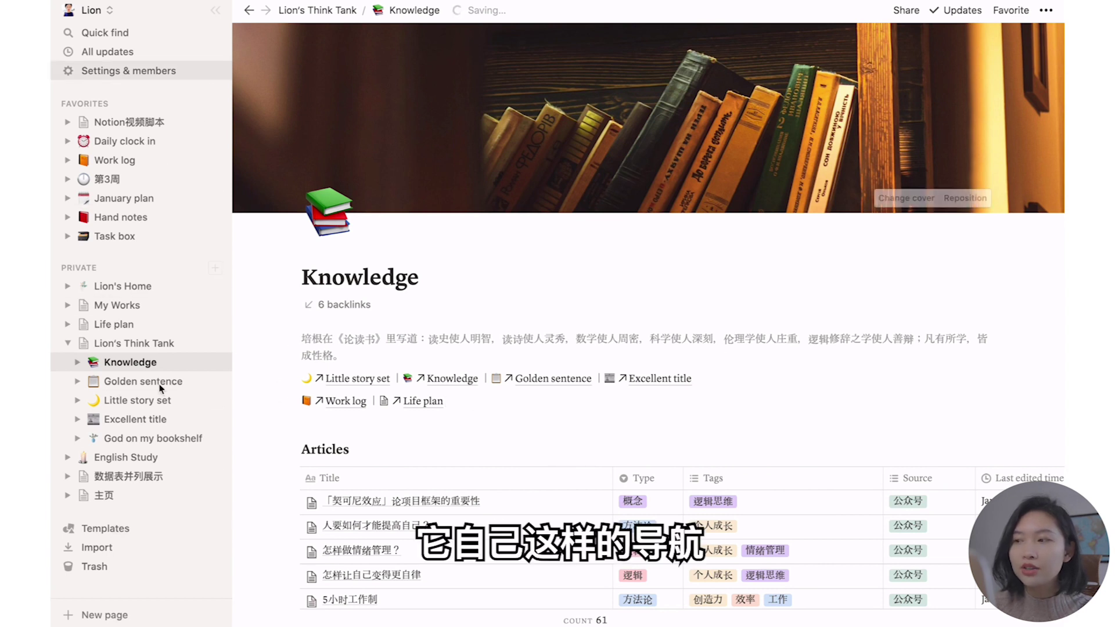
- Add the text lines 导航栏 and 文章 below the Work log and Life plan links and arrange them side by side as two columns
left_click(335, 424)
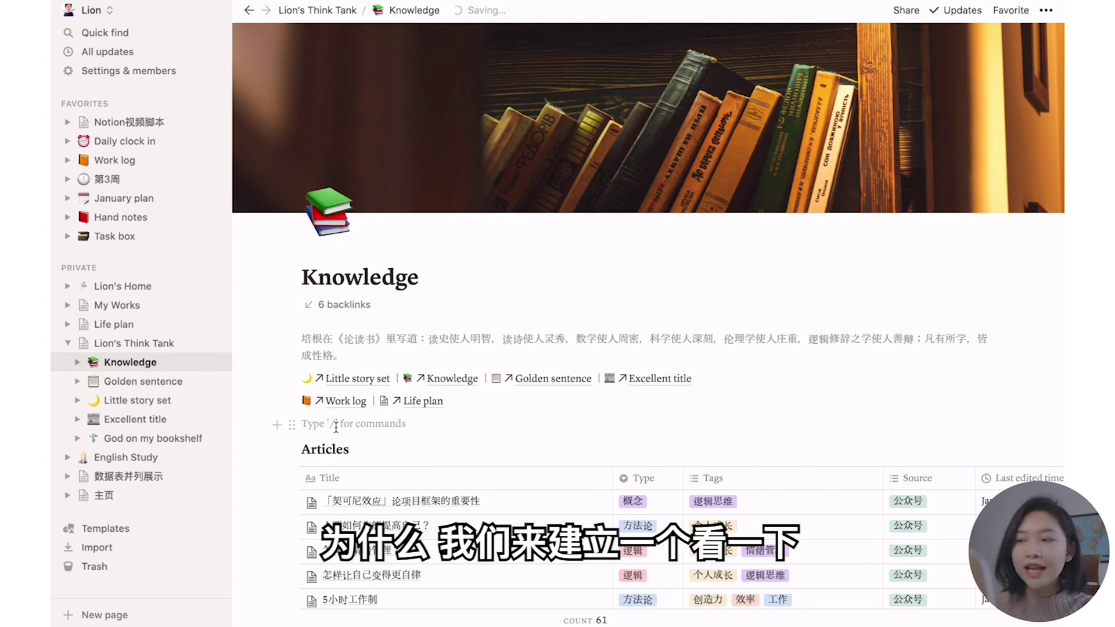
type("导航lan")
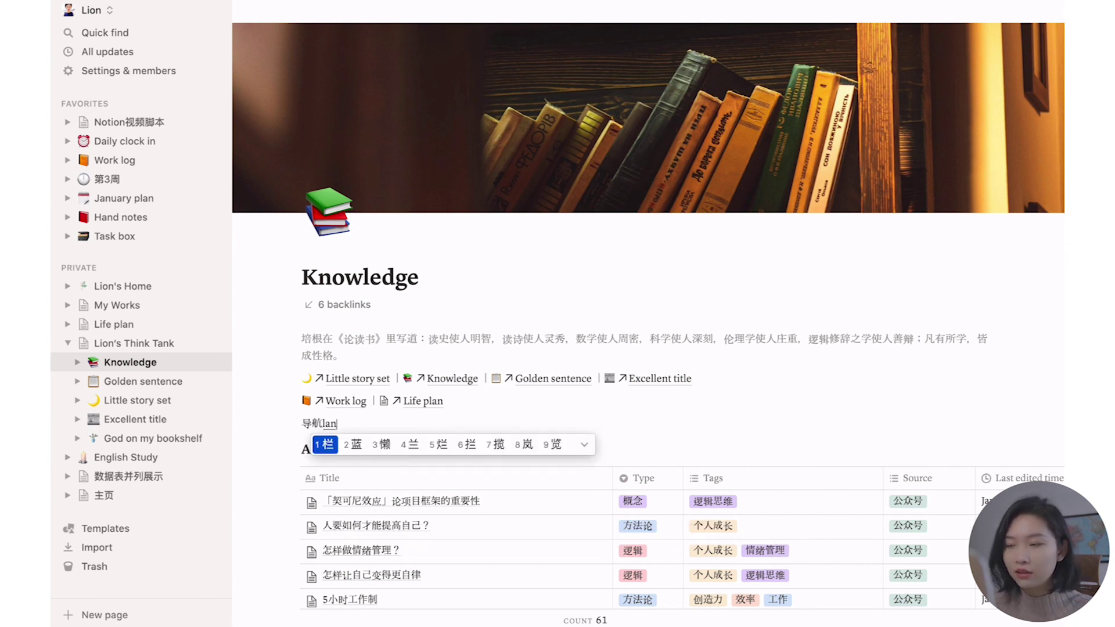
key("space")
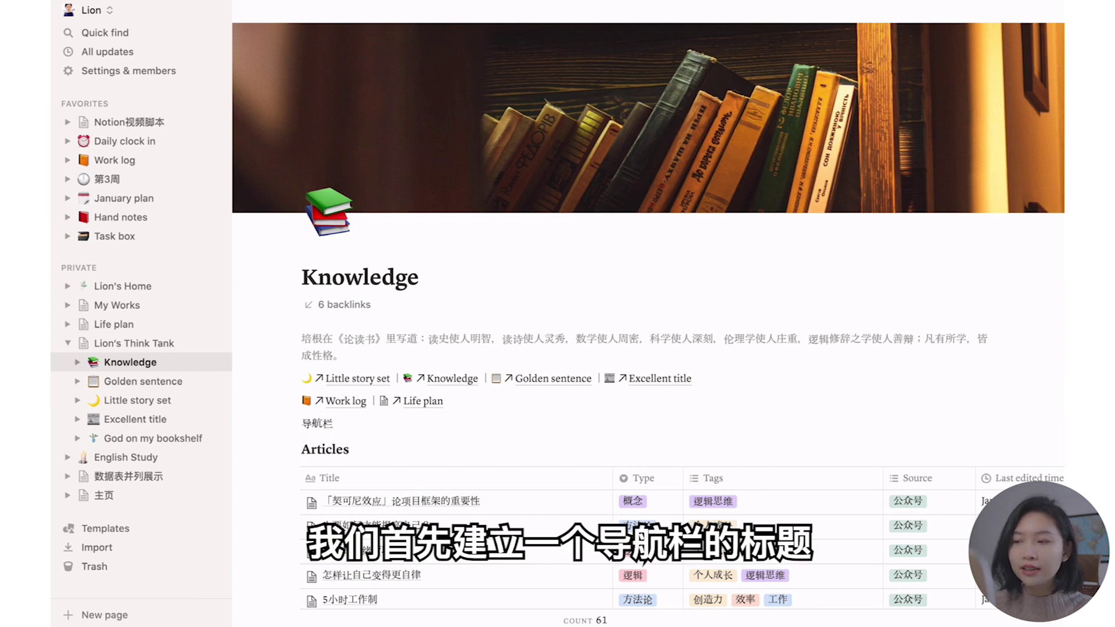
key("Return")
type("wenzhang")
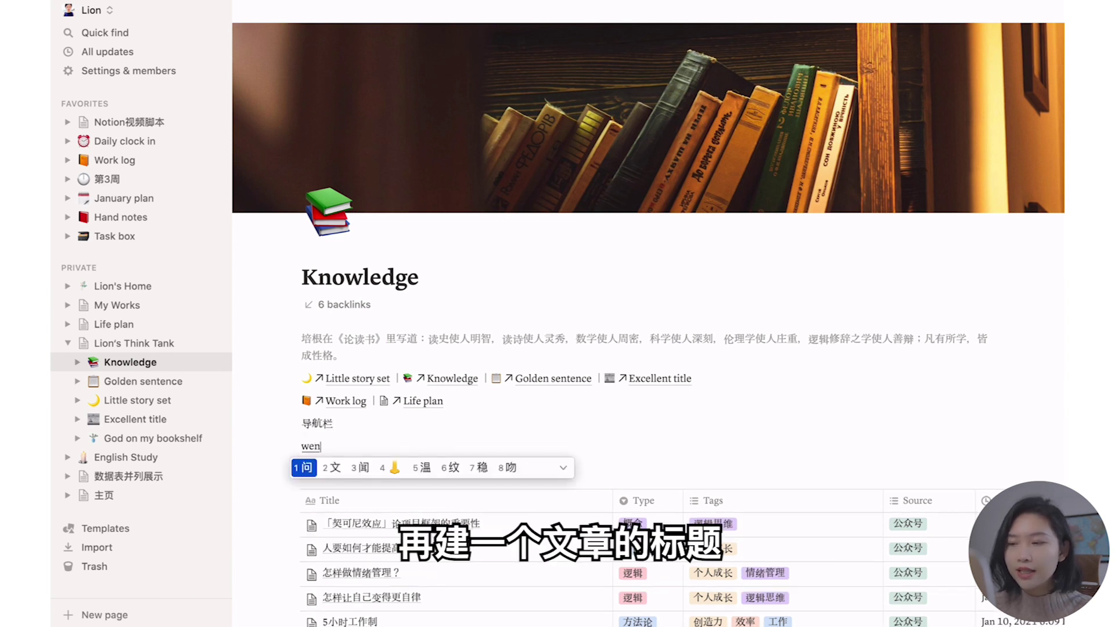
key("space")
left_click_drag(289, 445, 1001, 413)
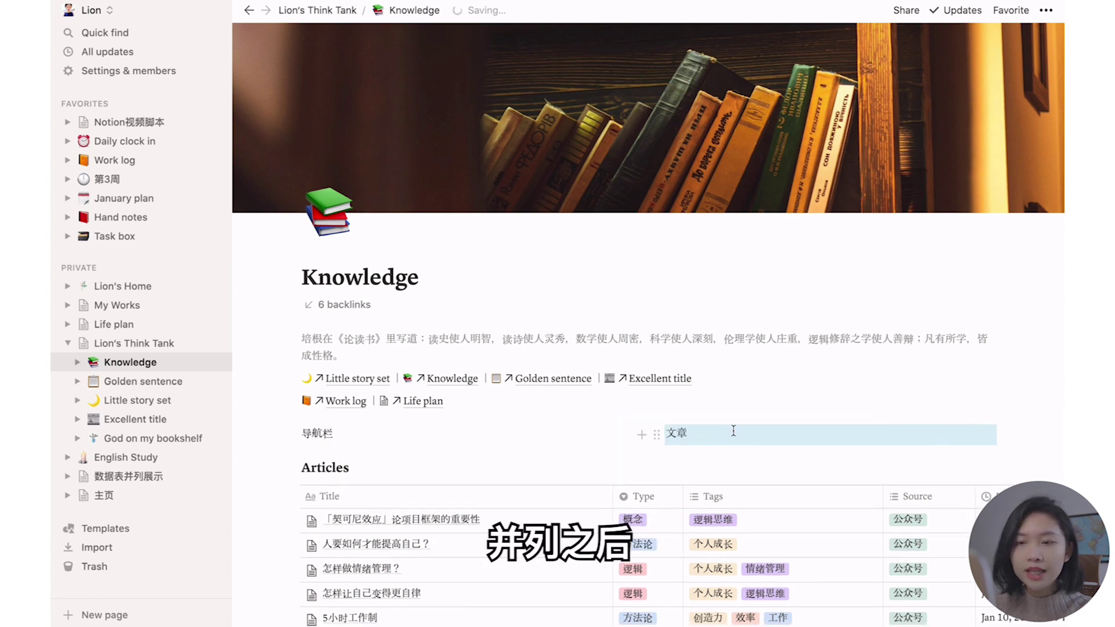
- Move the Articles table into the 文章 column and the Work log and Life plan links under 导航栏, stacked without the separator
left_click_drag(289, 468, 401, 433)
left_click_drag(291, 399, 302, 453)
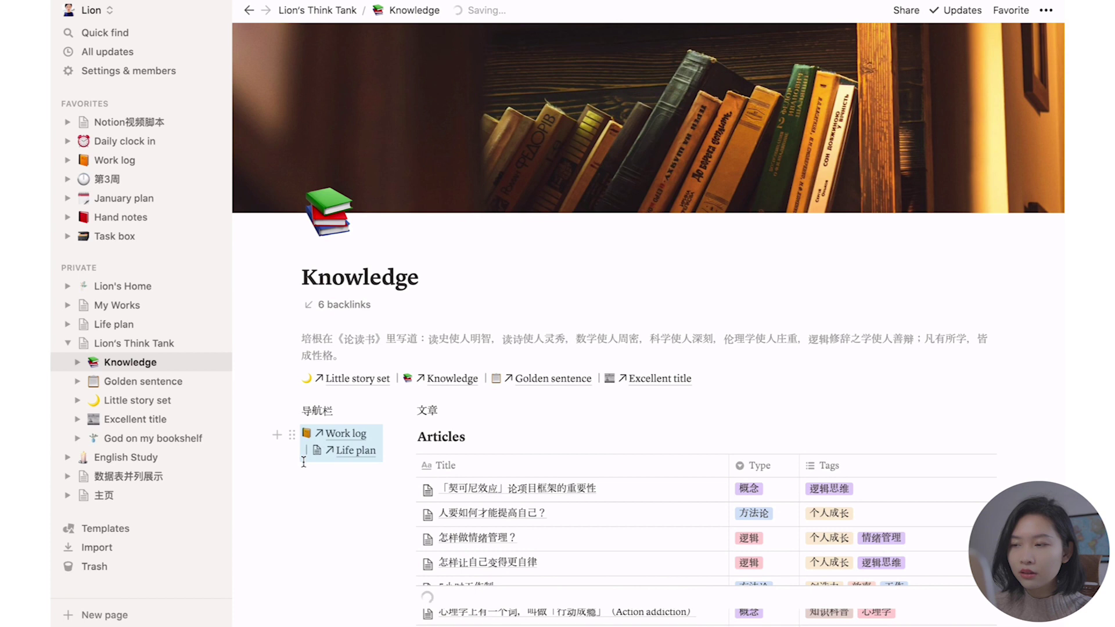
left_click(309, 453)
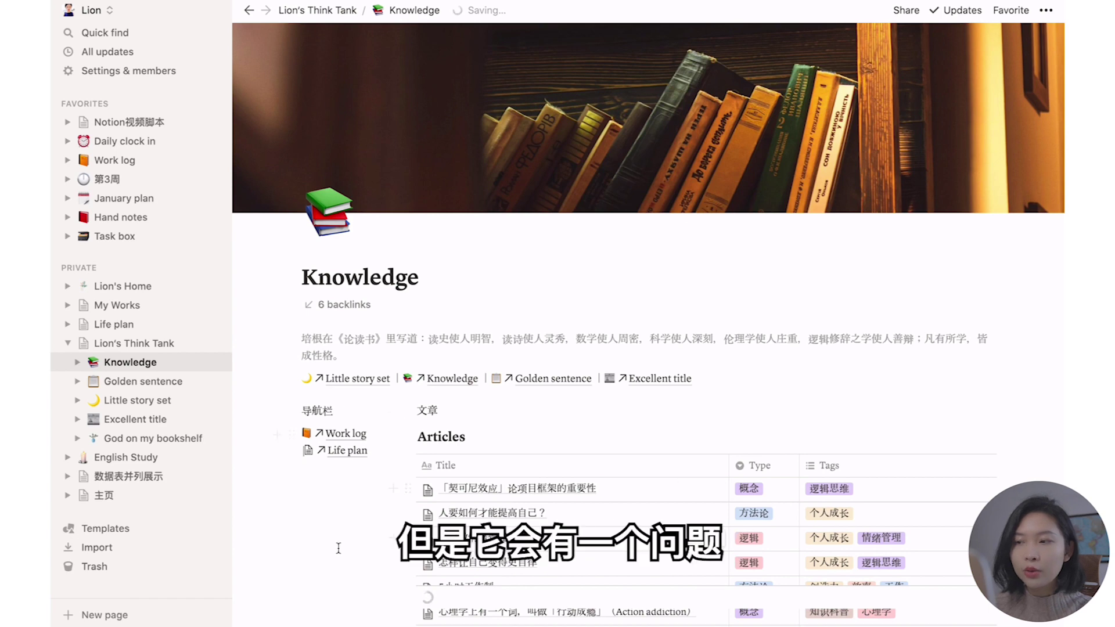
- Examine whether the 导航栏 column stays in view while moving through the long Articles table
scroll(339, 548, "down", 5)
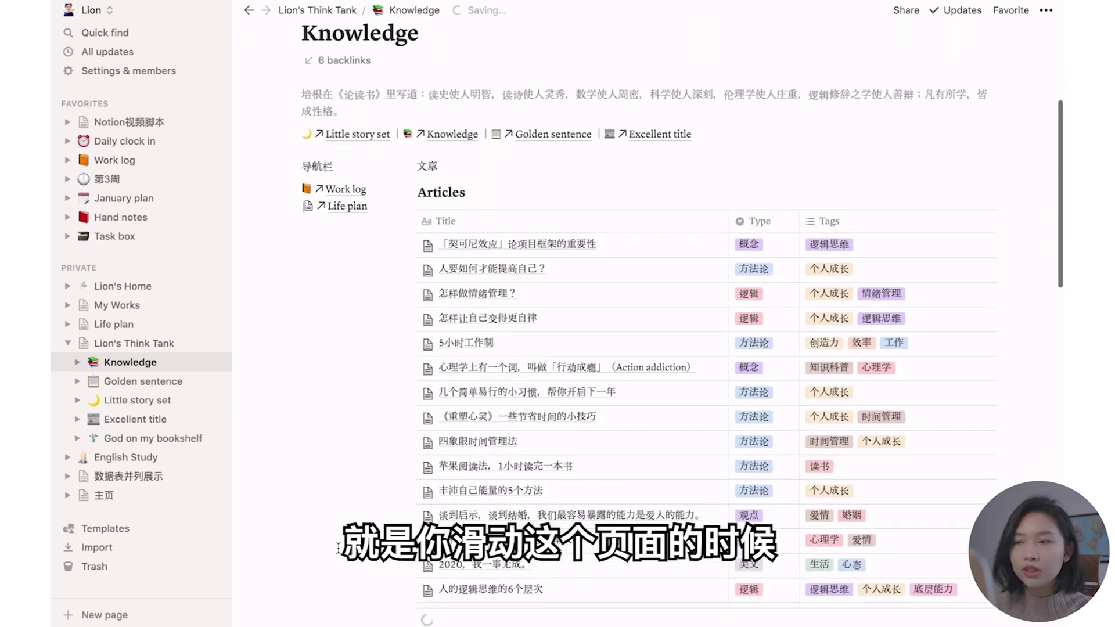
scroll(339, 548, "down", 9)
scroll(338, 548, "up", 9)
scroll(338, 548, "down", 8)
scroll(339, 548, "up", 4)
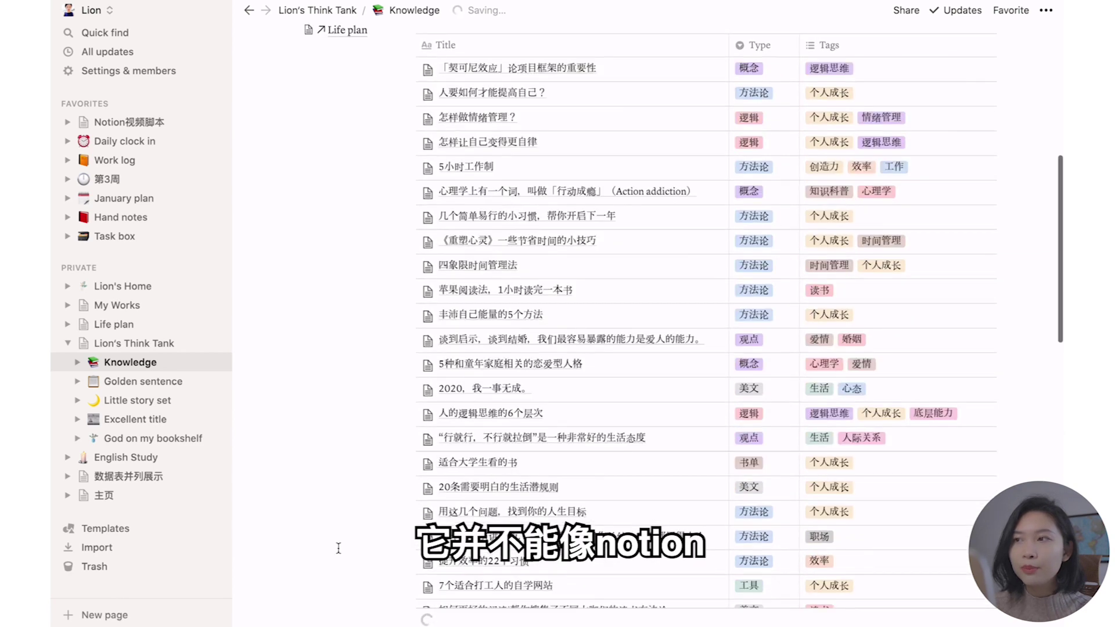
scroll(339, 548, "up", 7)
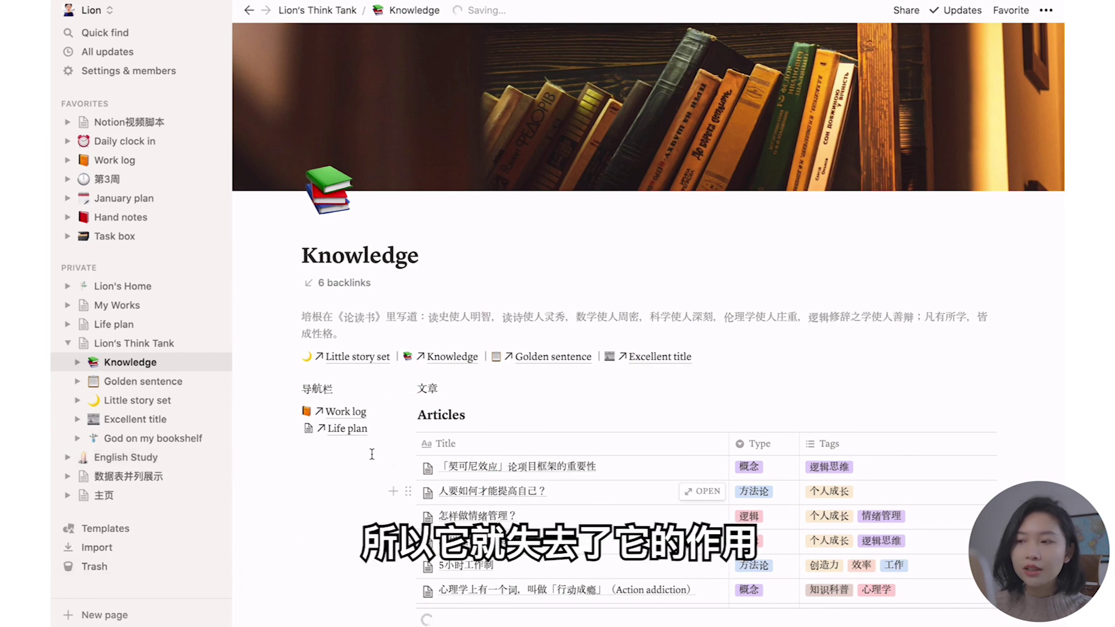
scroll(375, 462, "down", 2)
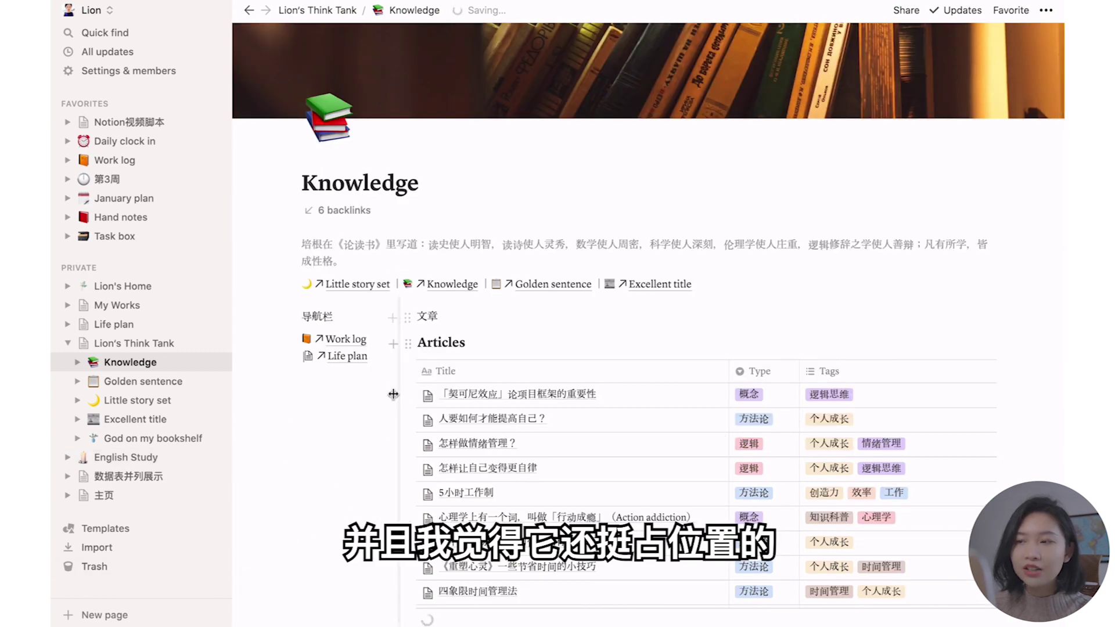
left_click(335, 383)
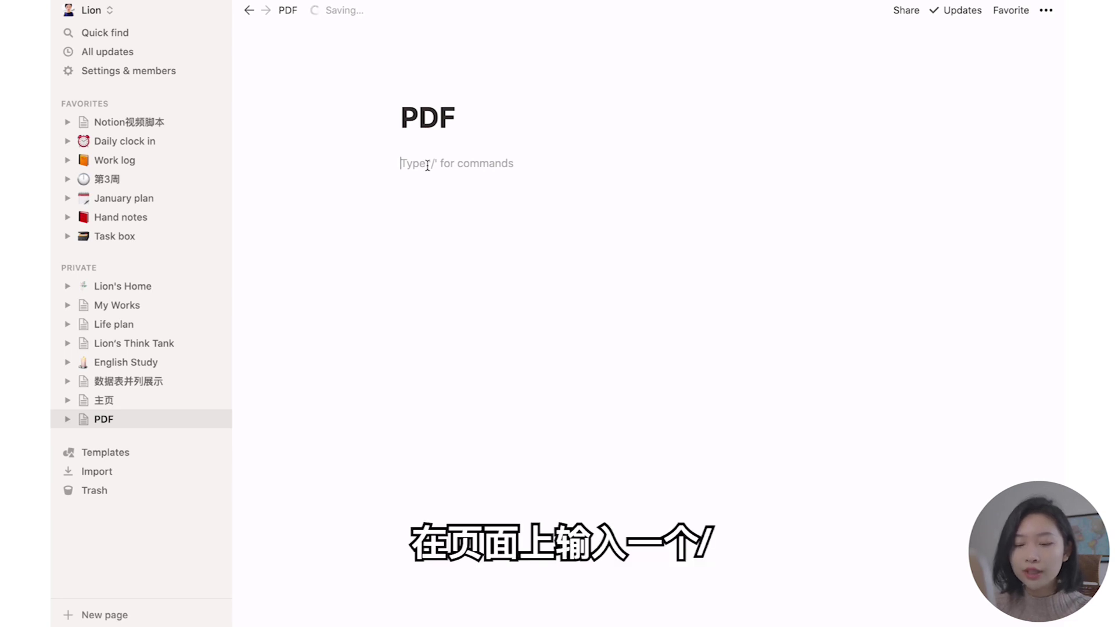
- Insert a File block on the PDF page and upload Resume.pdf into it
type("/")
scroll(471, 235, "down", 10)
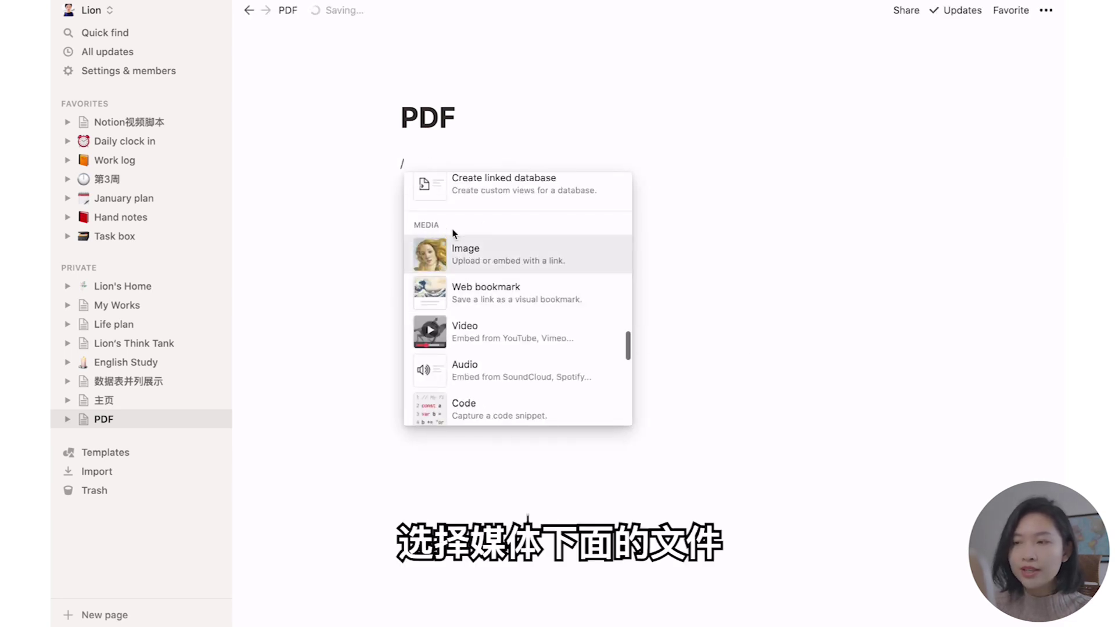
scroll(498, 368, "down", 3)
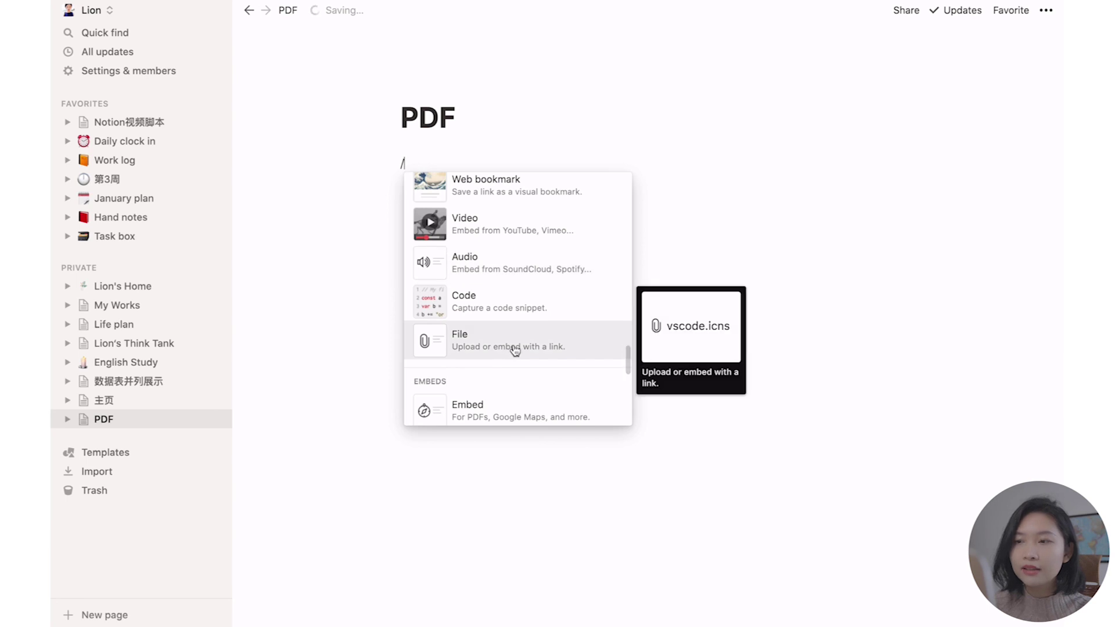
left_click(514, 350)
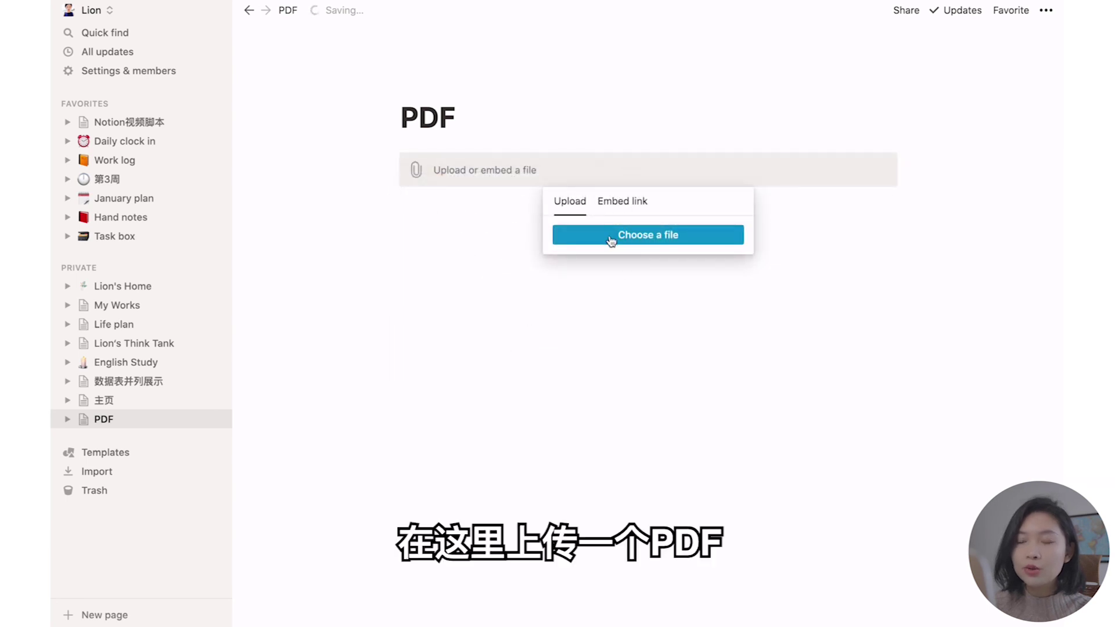
left_click(639, 237)
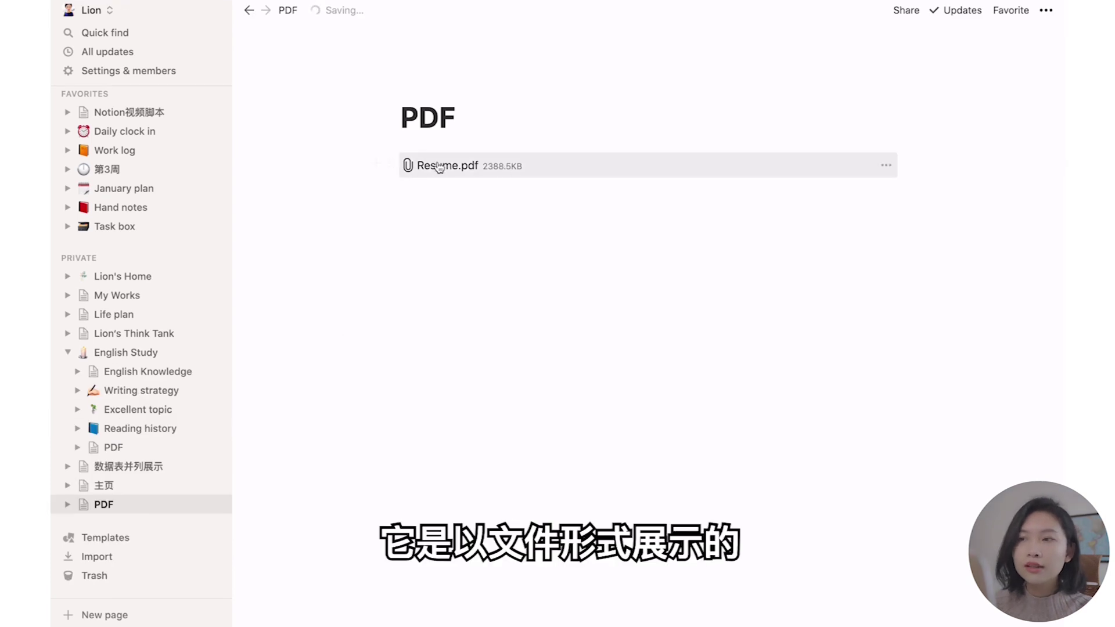
- Open the uploaded Resume.pdf in the browser and view its first page
left_click(455, 166)
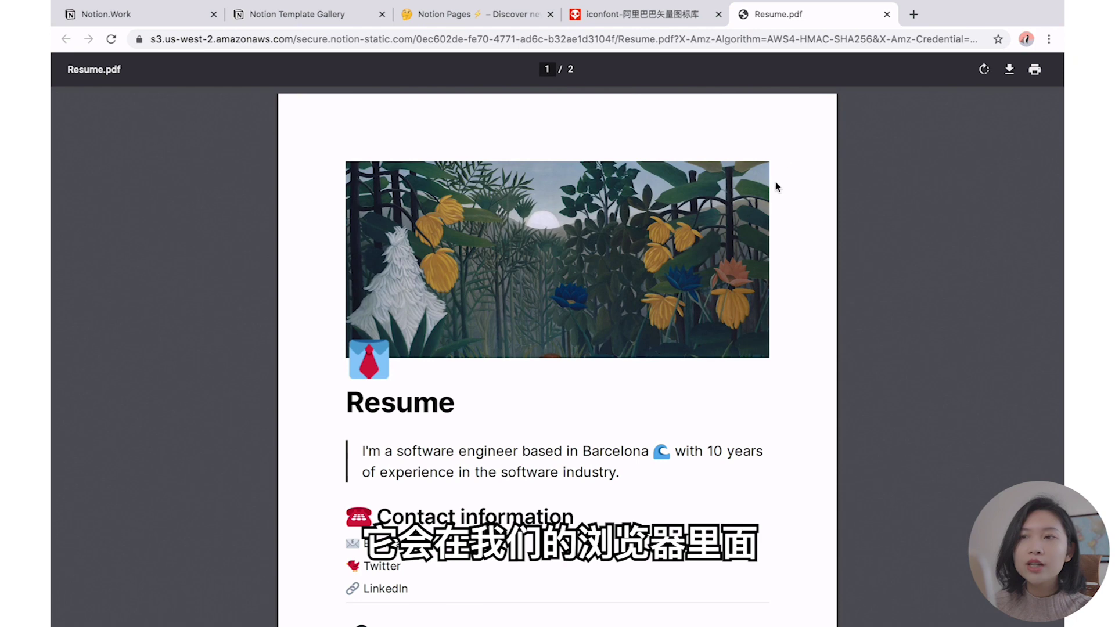
scroll(578, 363, "down", 1)
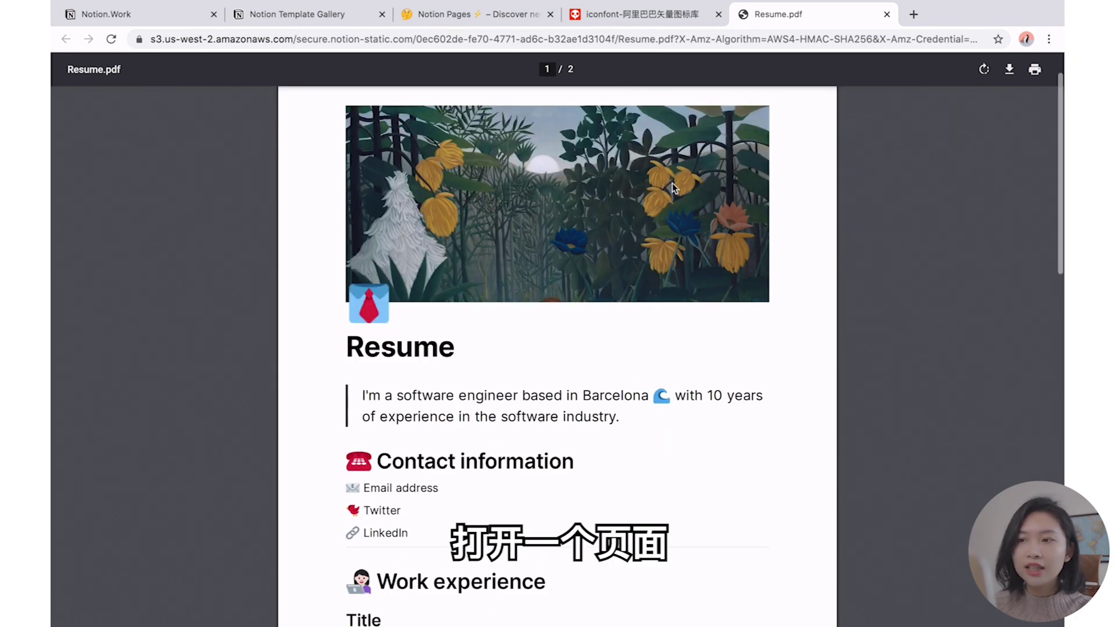
- Look through both pages of the opened Resume.pdf and return to its beginning
scroll(570, 389, "down", 4)
scroll(569, 387, "down", 9)
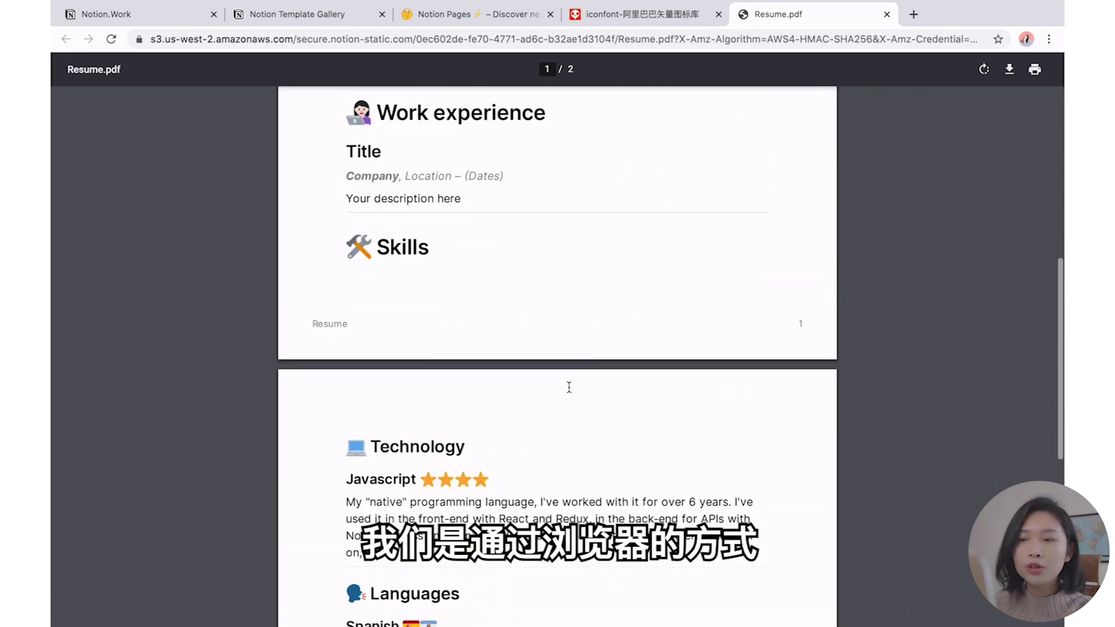
scroll(570, 386, "up", 10)
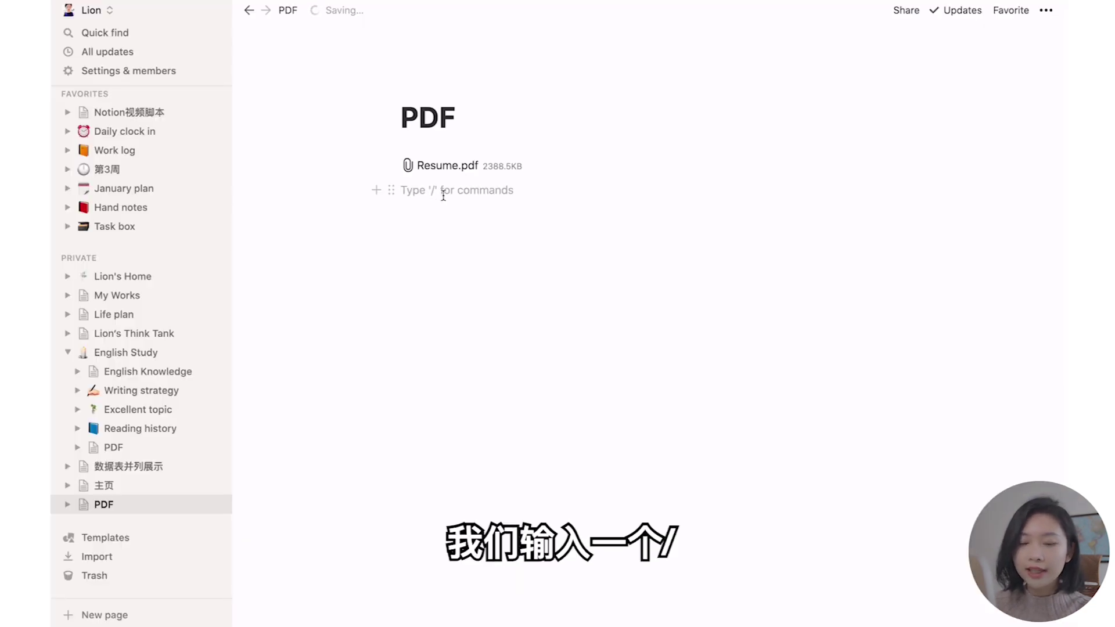
- Insert a PDF embed block below the Resume.pdf attachment and upload the resume PDF into it
type("/")
scroll(469, 232, "down", 10)
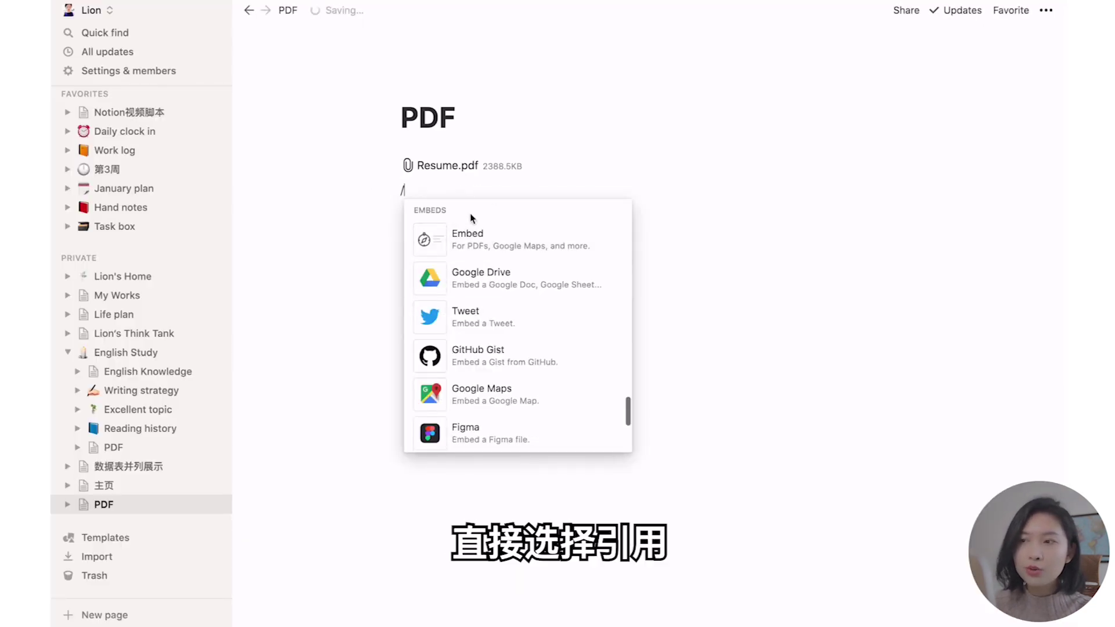
scroll(443, 391, "down", 6)
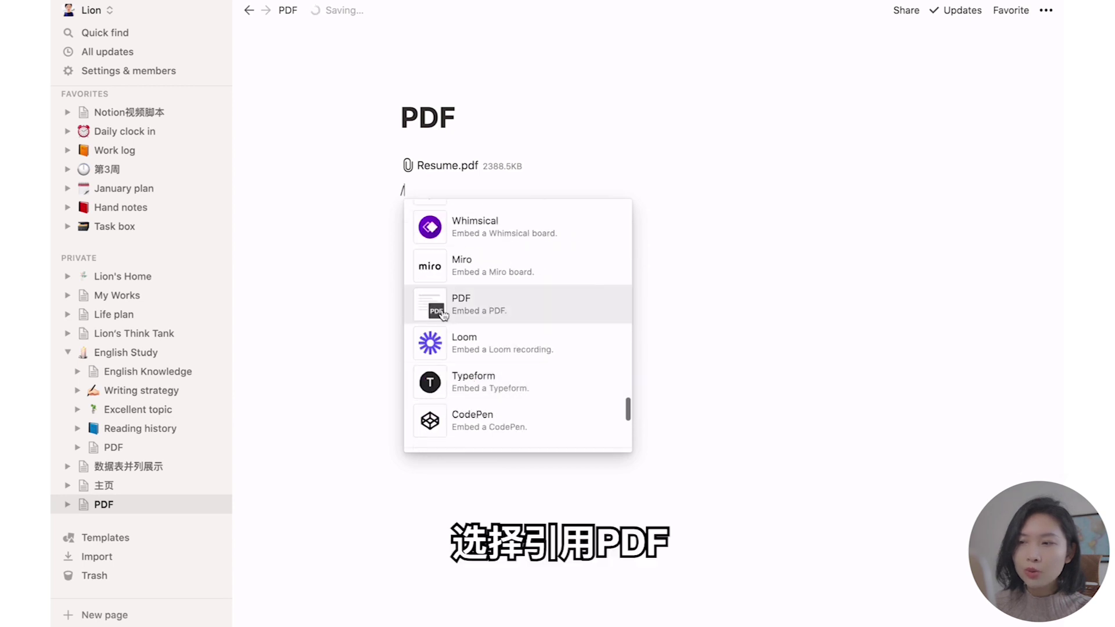
left_click(480, 310)
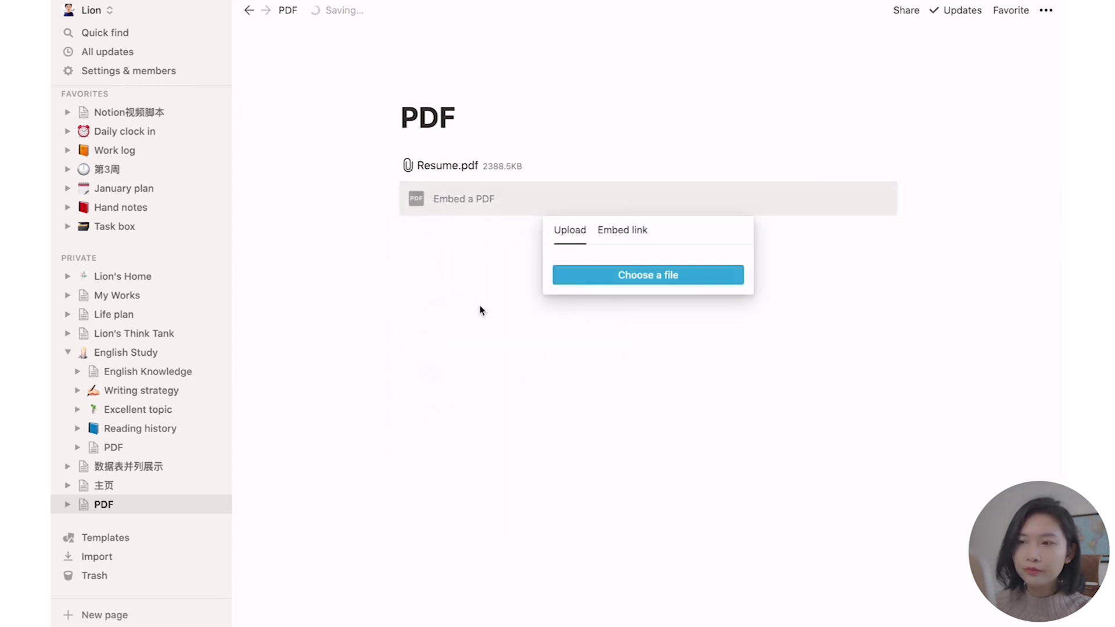
left_click(648, 275)
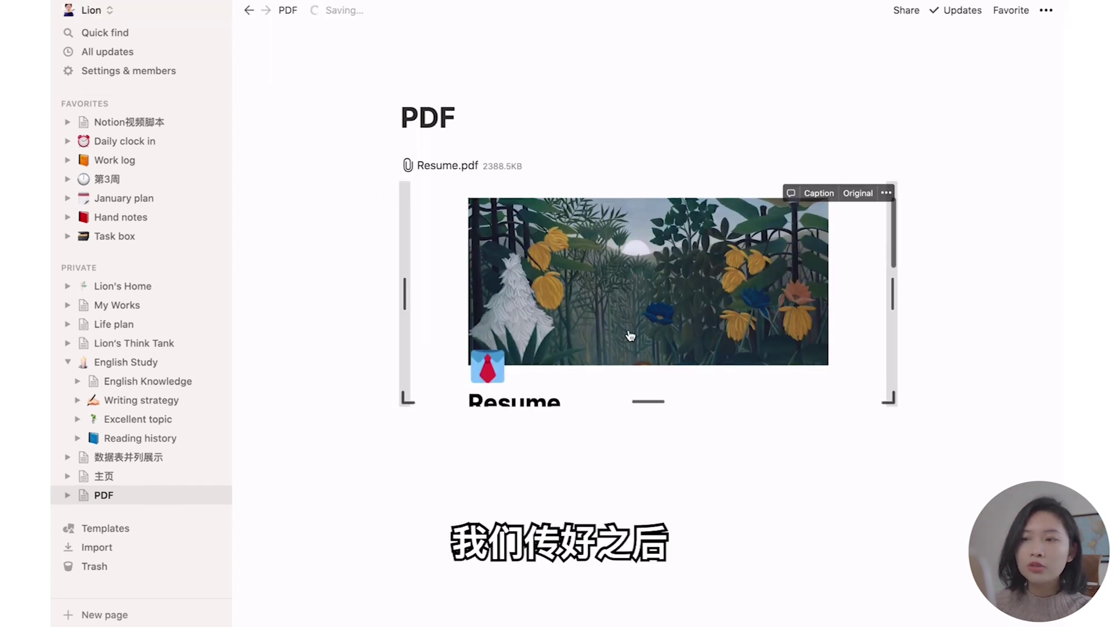
- Look through the embedded resume and enlarge its preview frame downward to show the contact information section
scroll(630, 336, "down", 5)
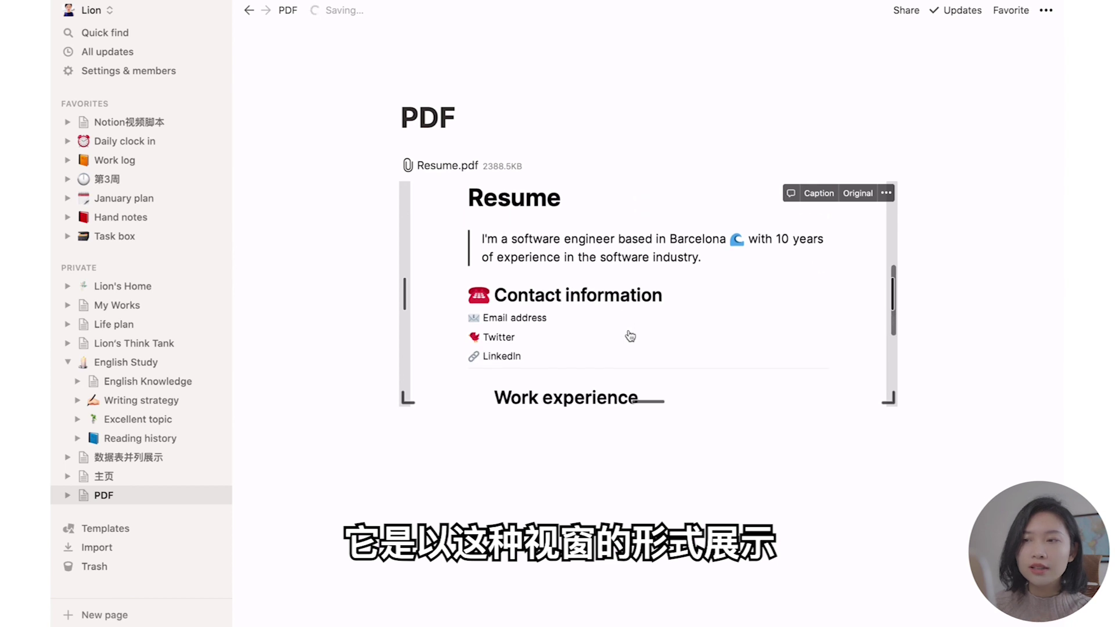
scroll(630, 335, "up", 1)
scroll(630, 336, "down", 3)
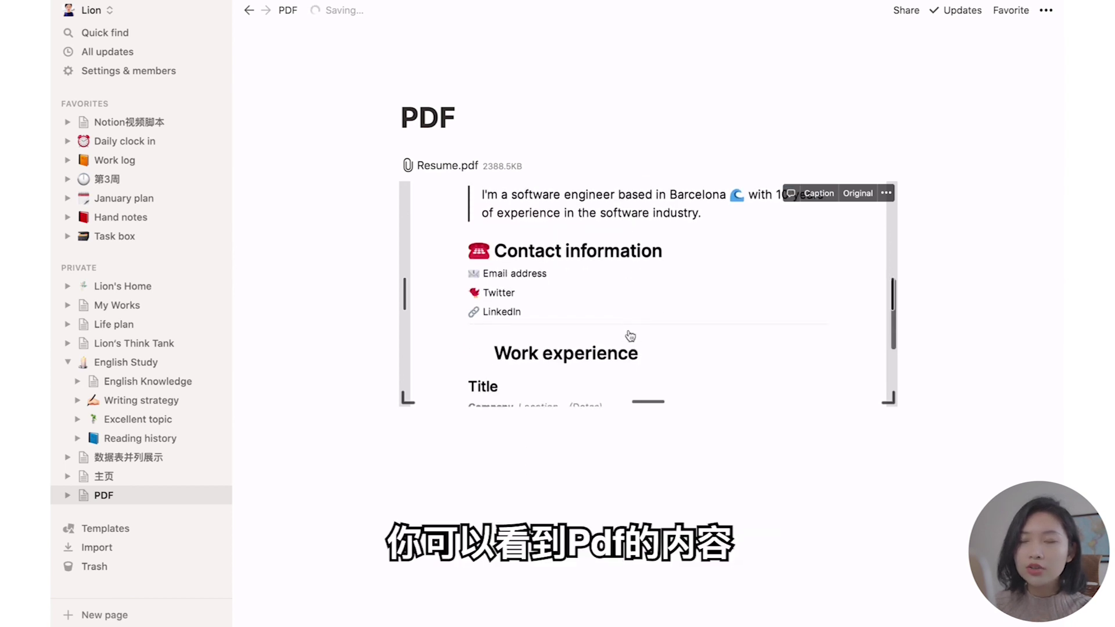
scroll(630, 336, "up", 5)
scroll(629, 333, "down", 2)
left_click_drag(643, 392, 635, 600)
scroll(944, 483, "down", 2)
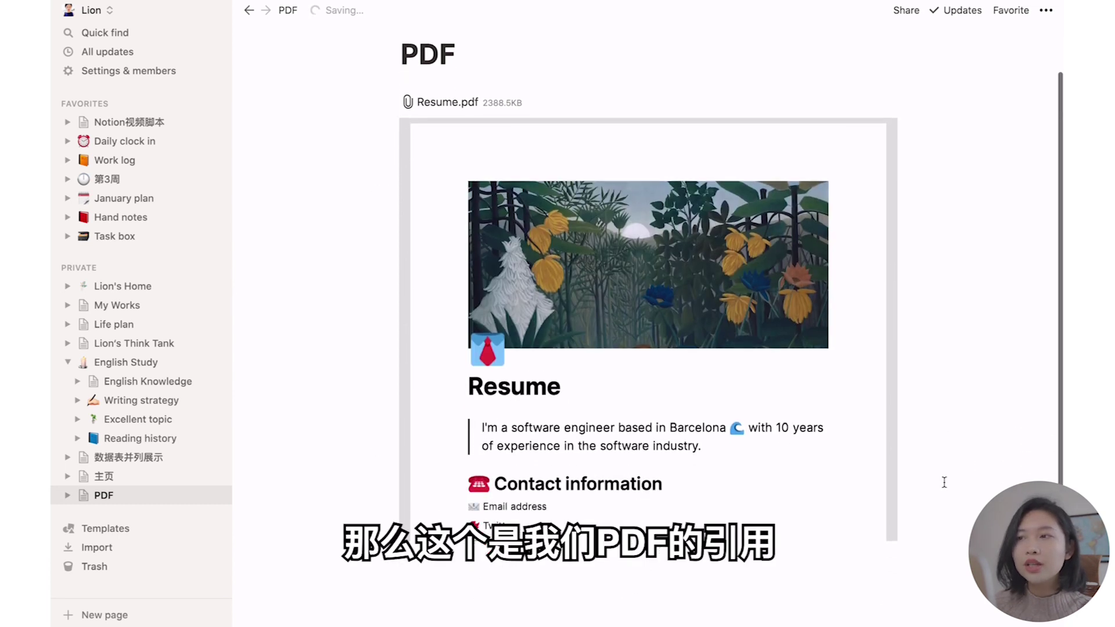
scroll(944, 483, "up", 2)
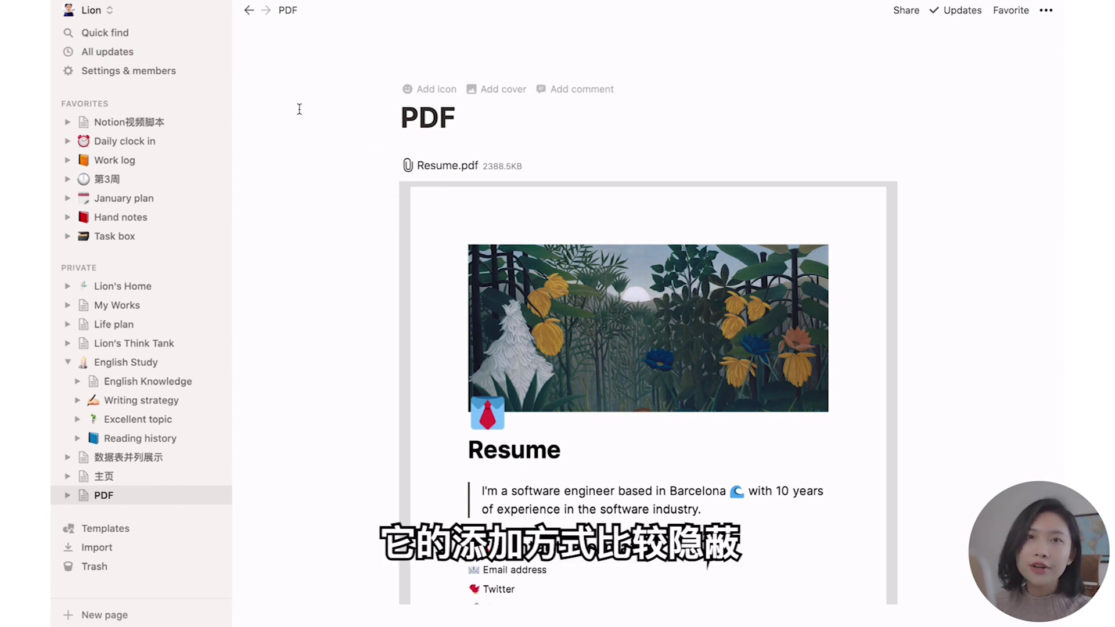
- Create an additional workspace under the current account, choosing the free "For myself" plan
left_click(89, 10)
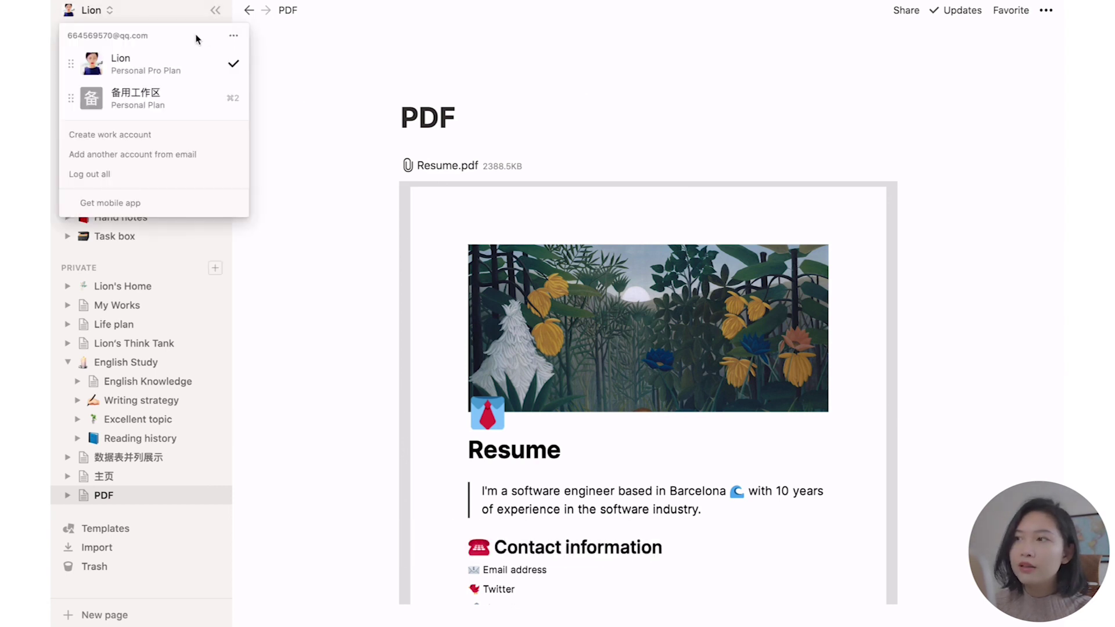
left_click(233, 35)
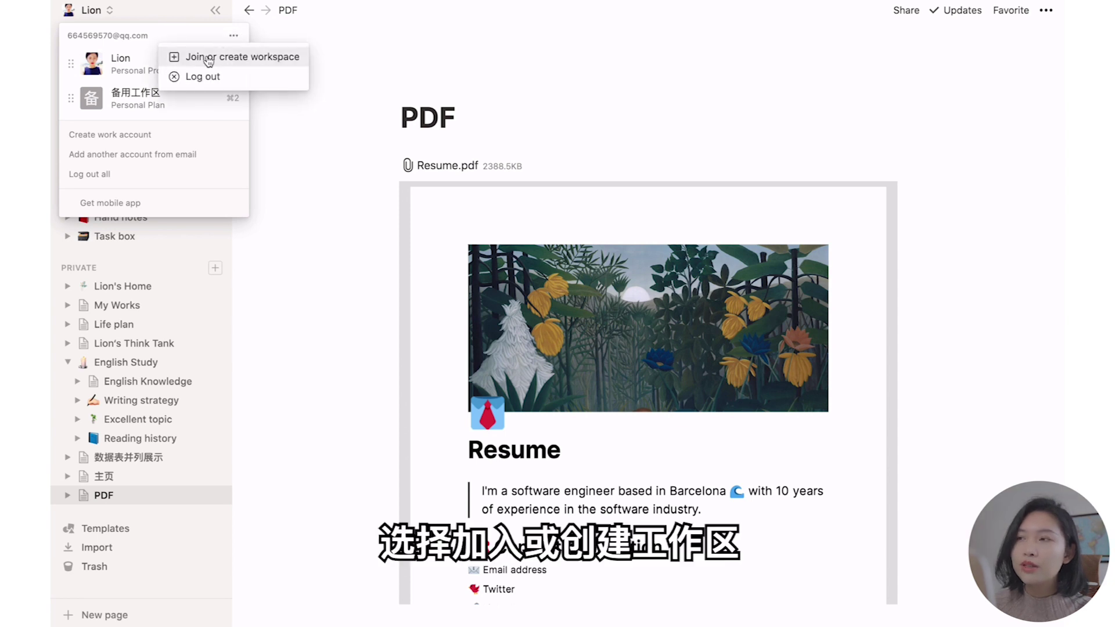
left_click(244, 58)
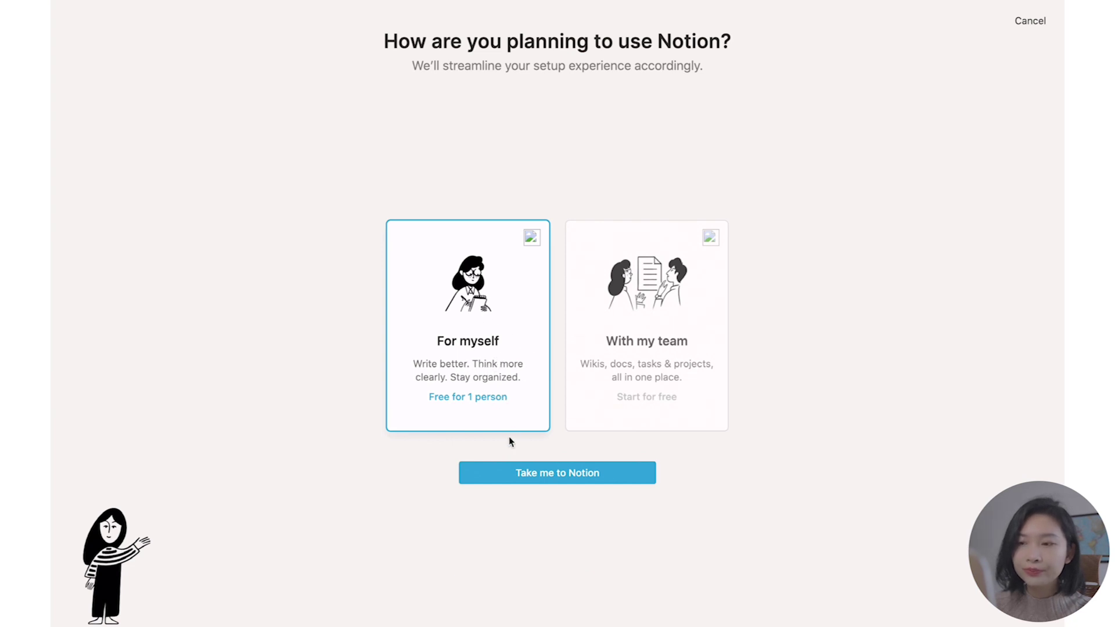
left_click(545, 475)
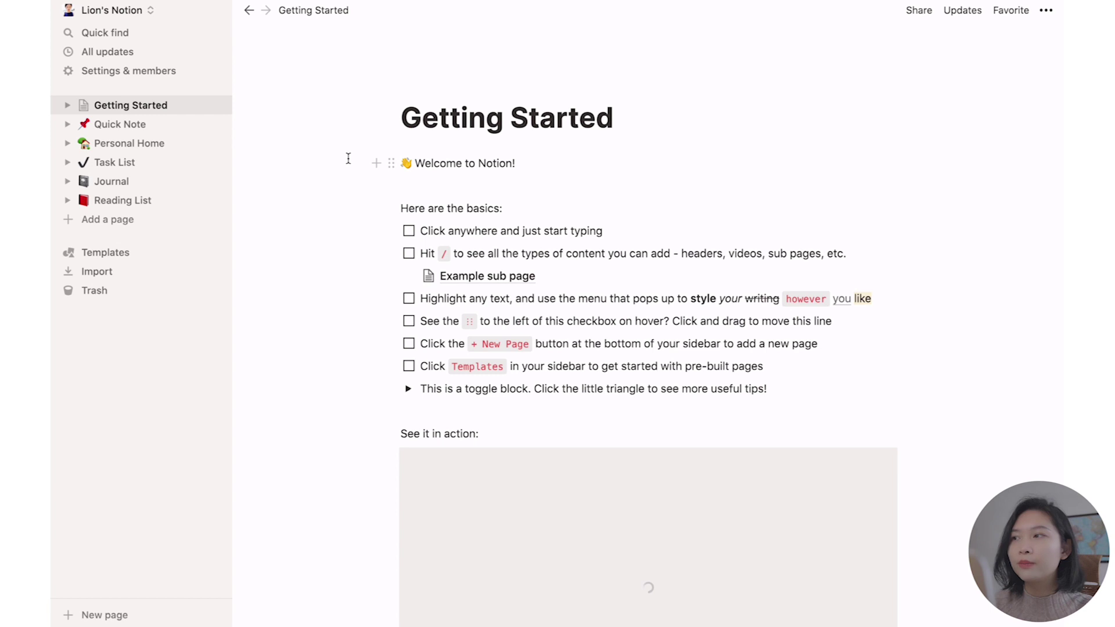
- Open the new workspace's settings and find the Danger zone option for deleting the entire workspace
left_click(148, 73)
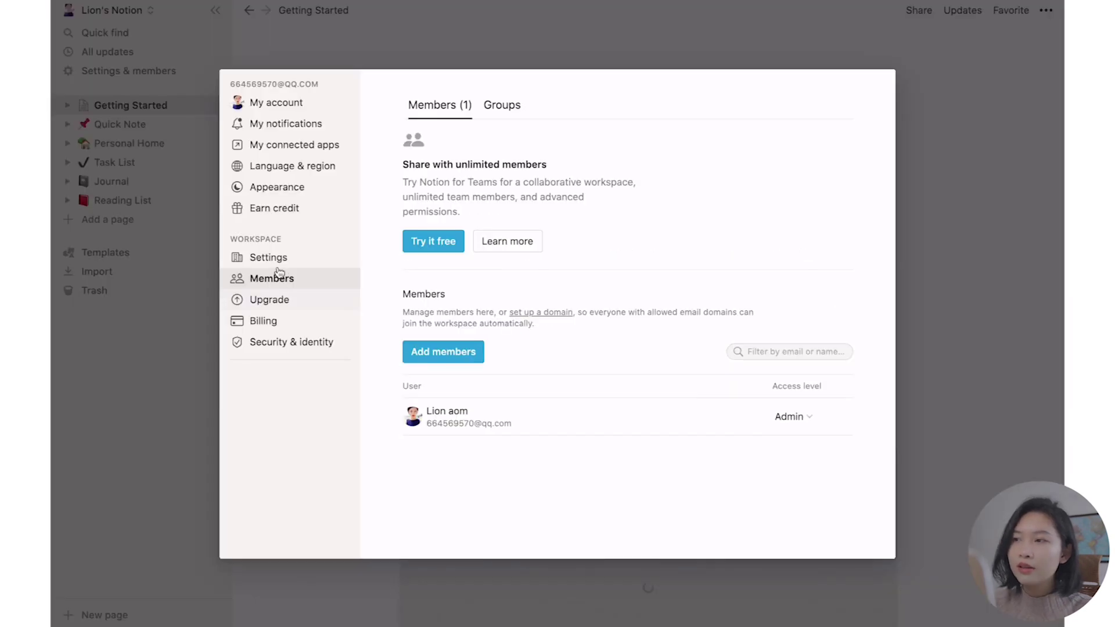
left_click(271, 258)
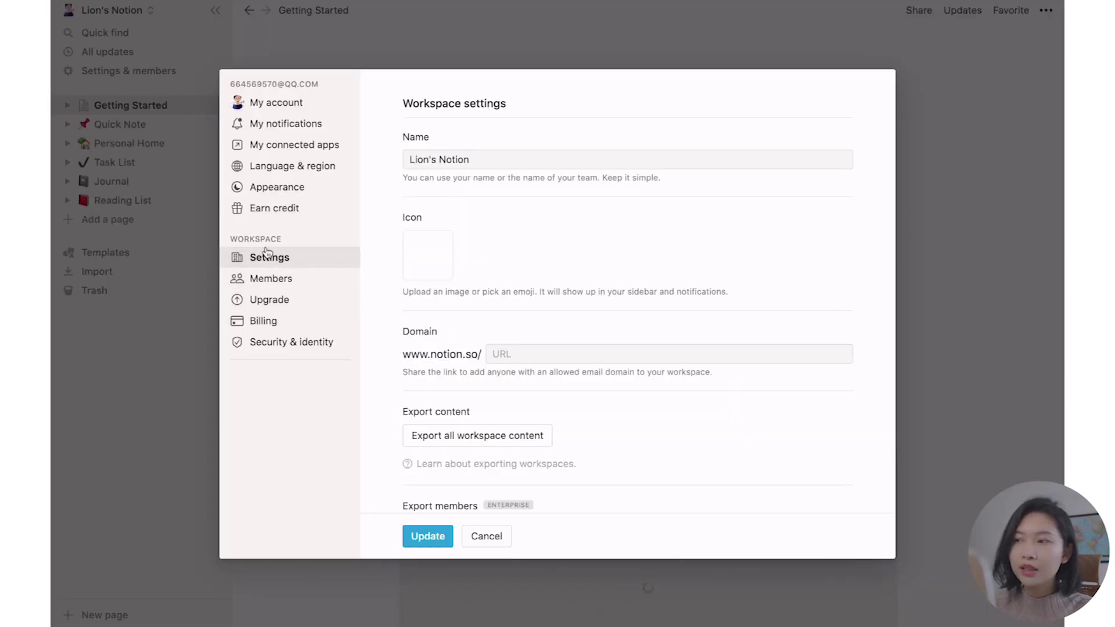
scroll(529, 532, "down", 5)
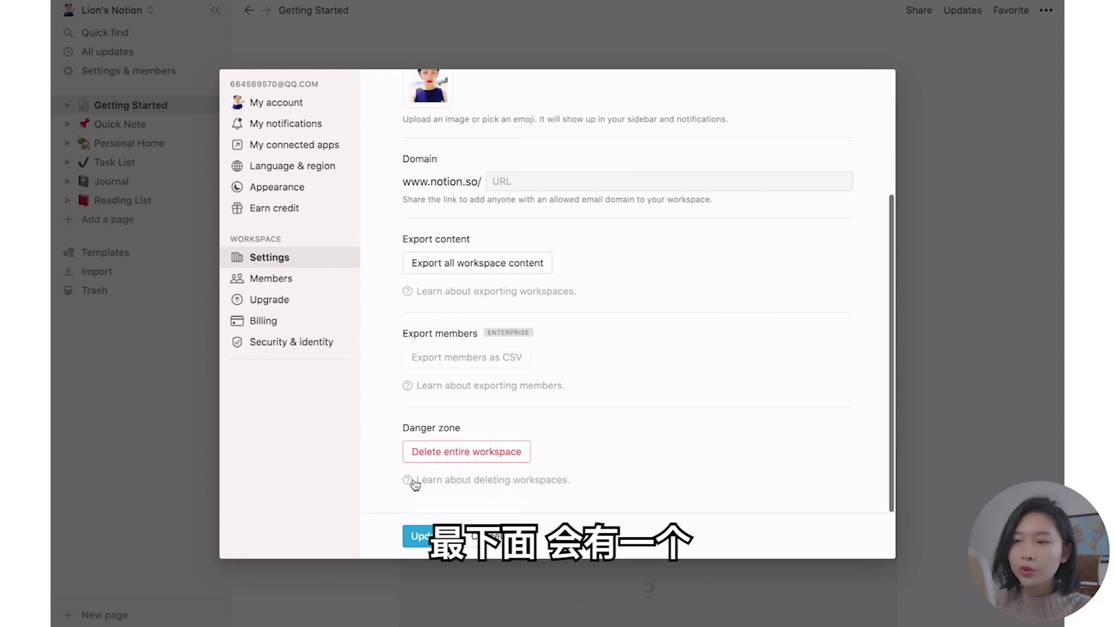